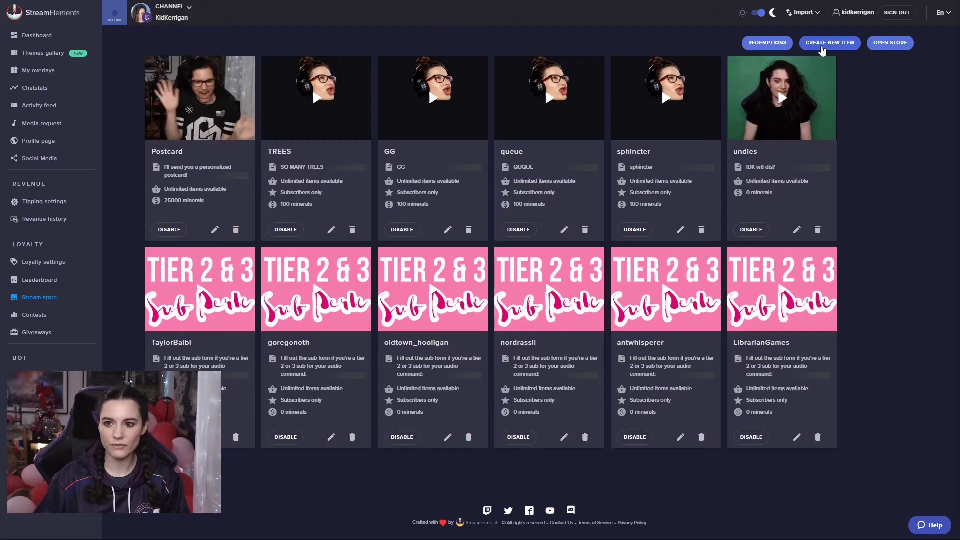
Start a new store item and keep its type as Stream perks.
click(840, 46)
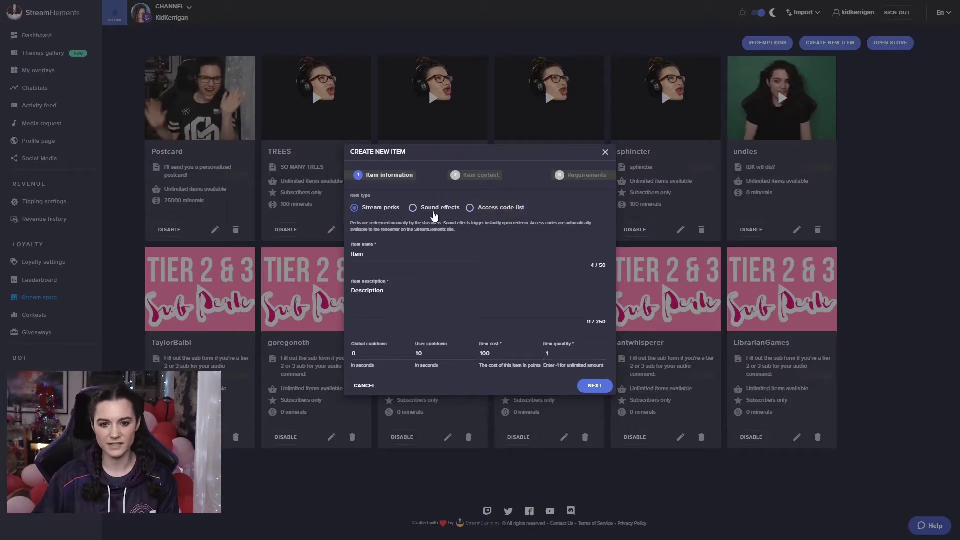
click(481, 210)
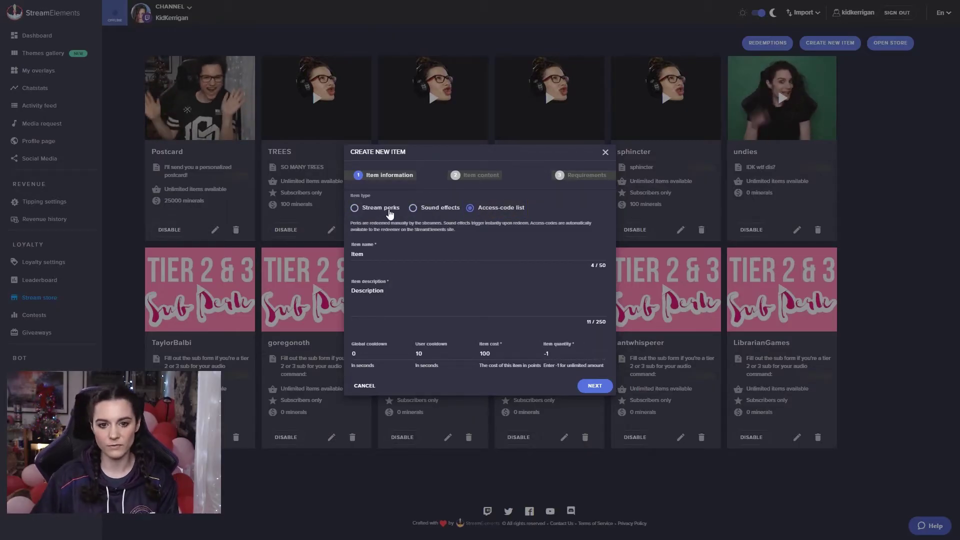
click(403, 209)
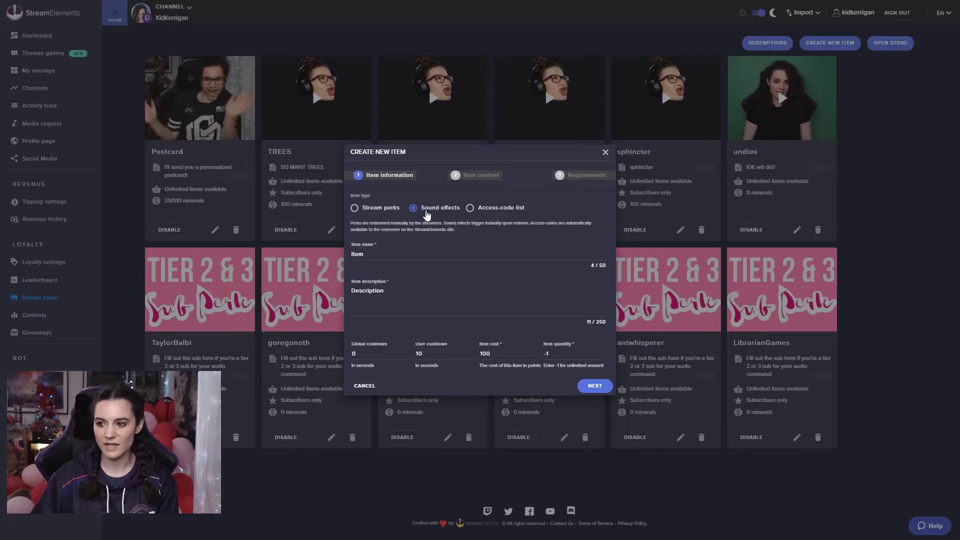
click(355, 209)
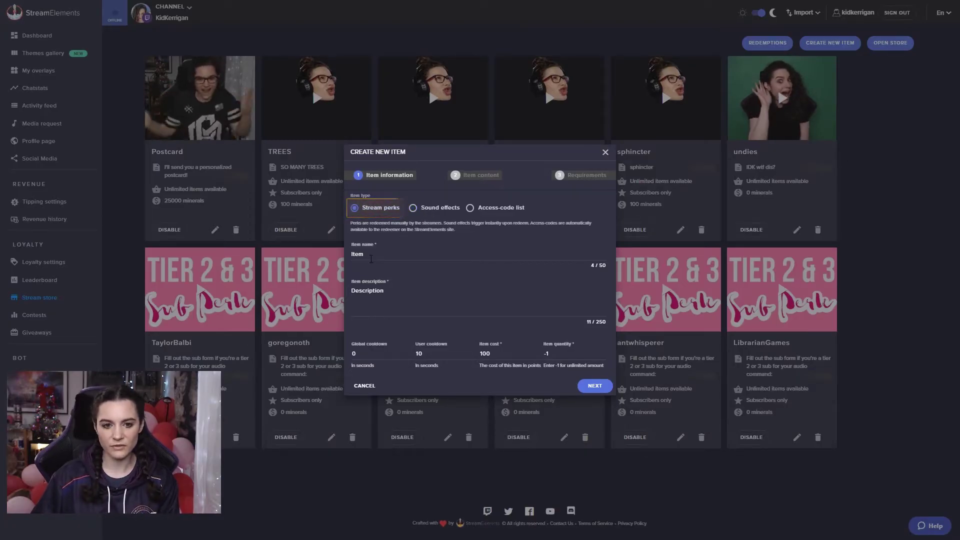
Name the item Postcard and describe it as a personalized postcard sent in real life.
double_click(376, 255)
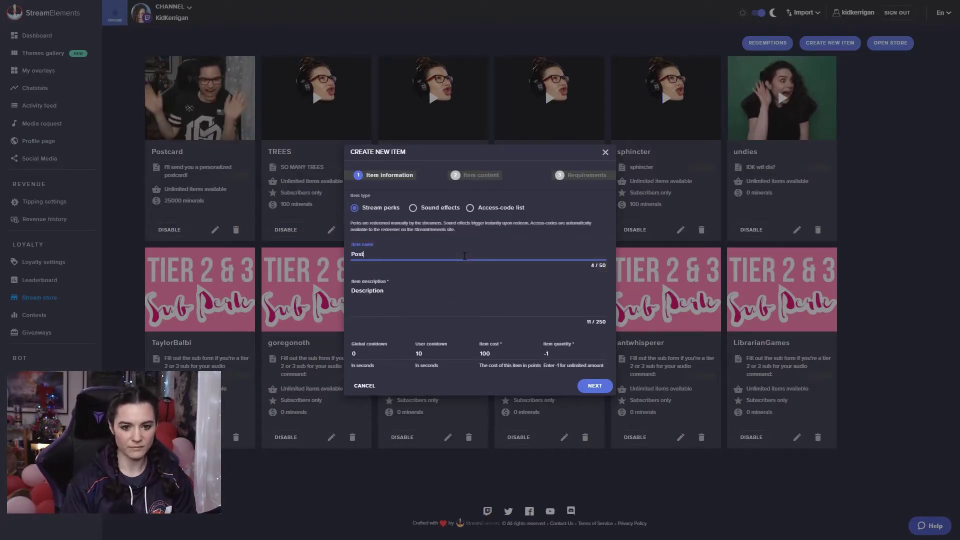
key(Tab)
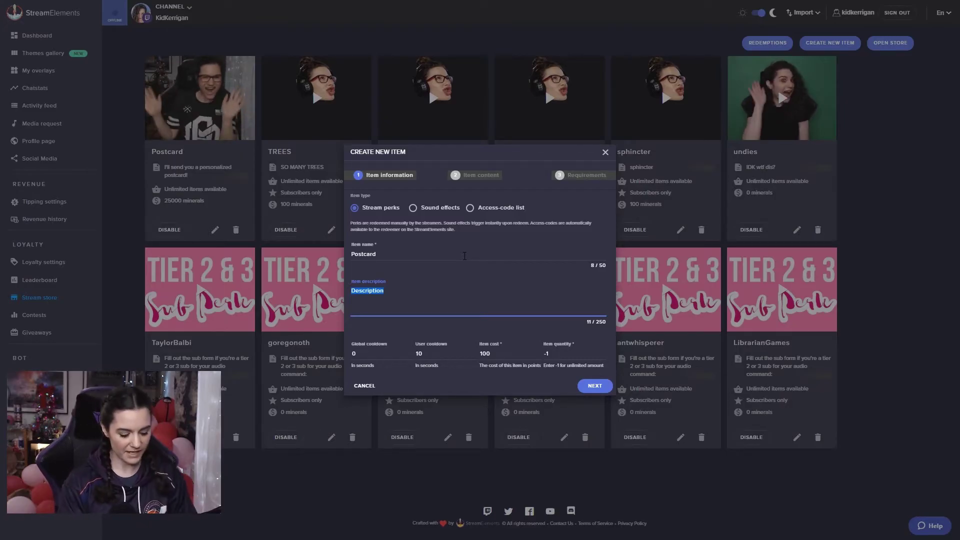
text(Kerri will send you a personlized postcard IRL)
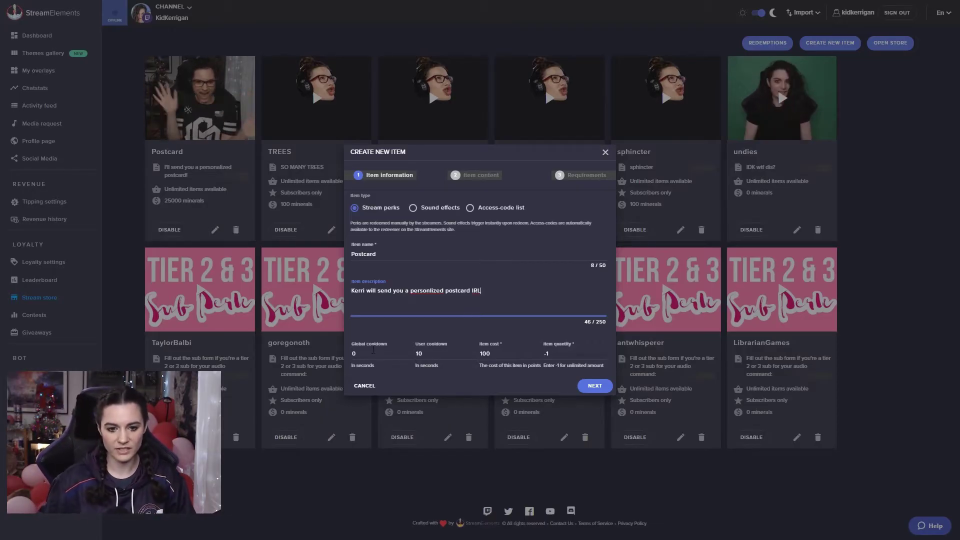
Set global cooldown 0, user cooldown 600 seconds, cost 0 and quantity -1 (unlimited).
click(371, 351)
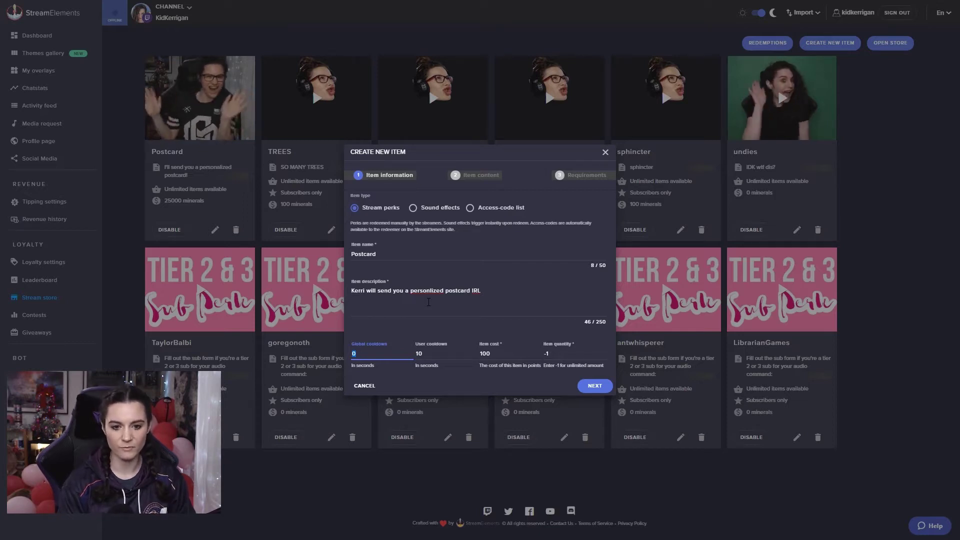
key(Tab)
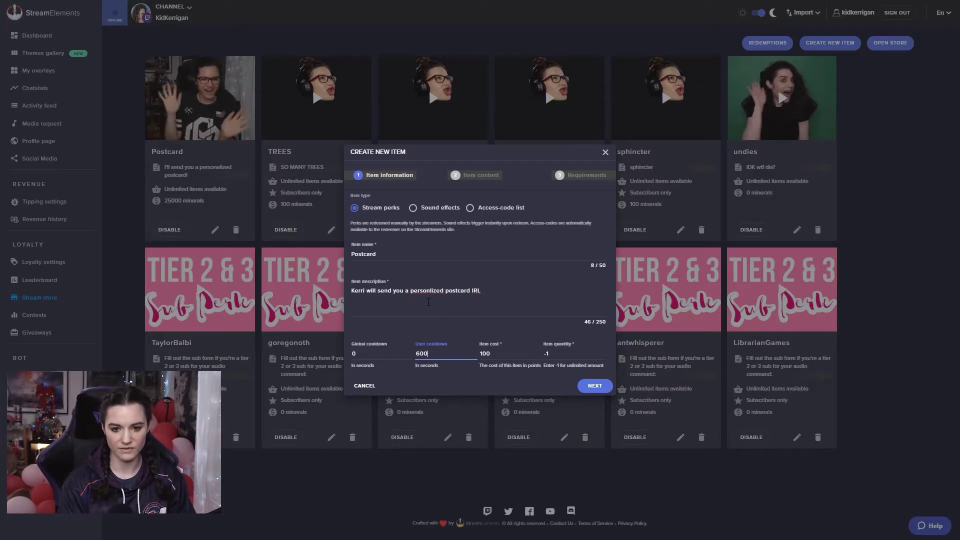
key(Tab)
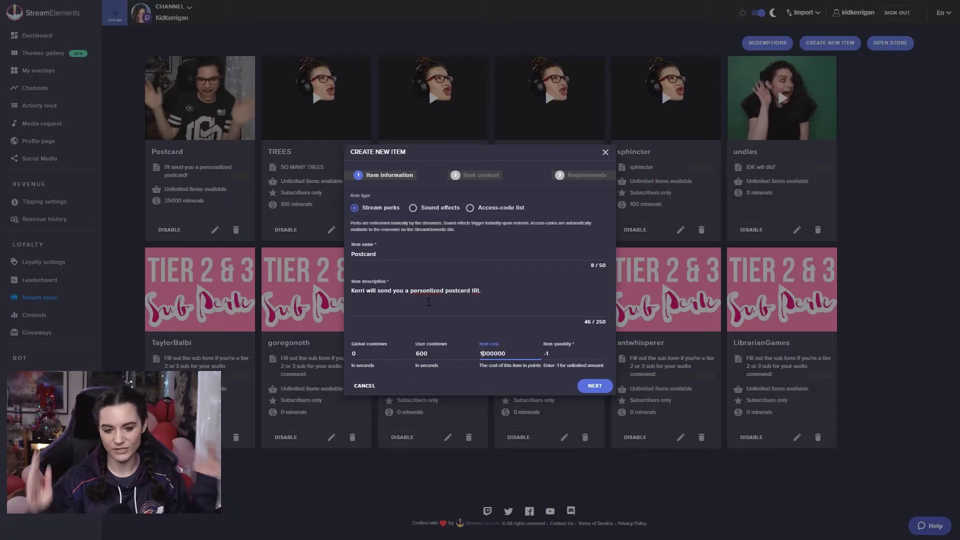
key(ctrl+a)
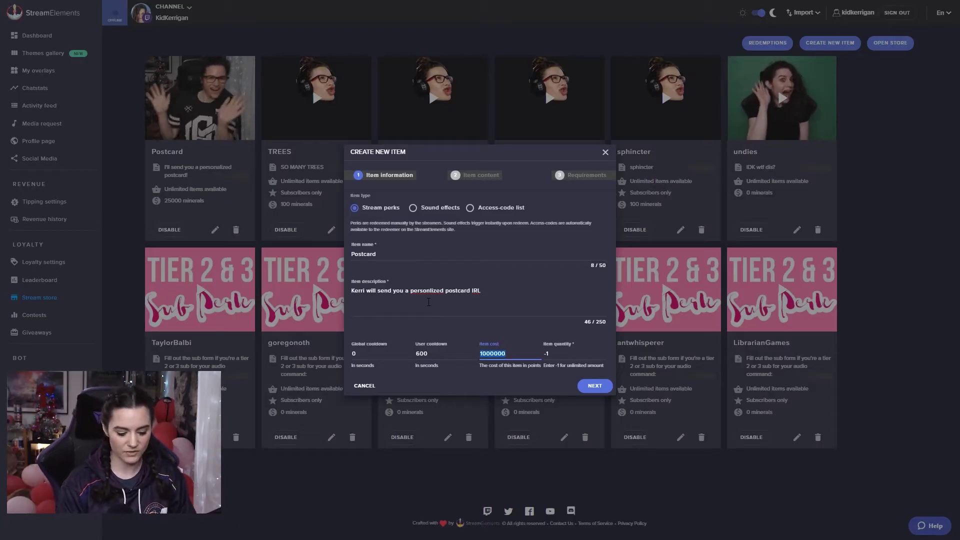
text(0)
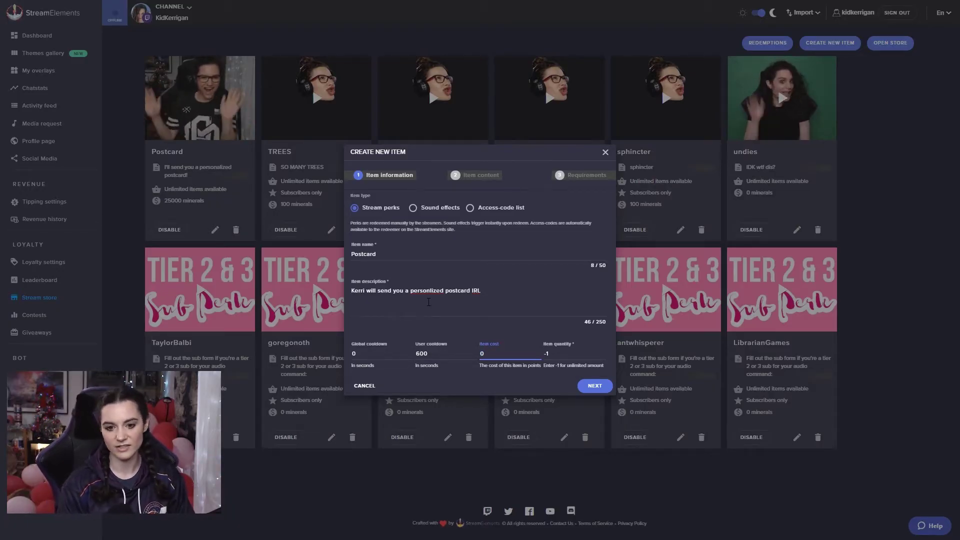
key(Tab)
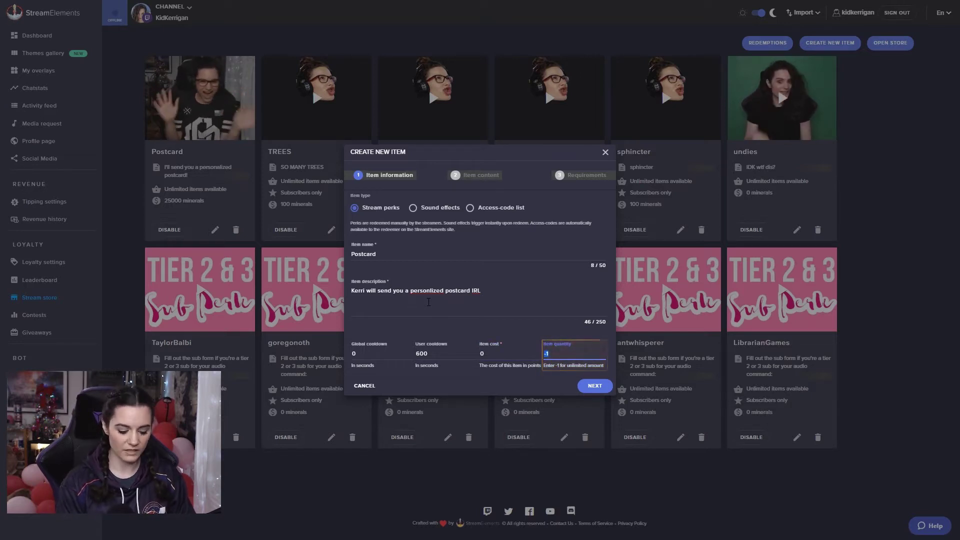
text(10)
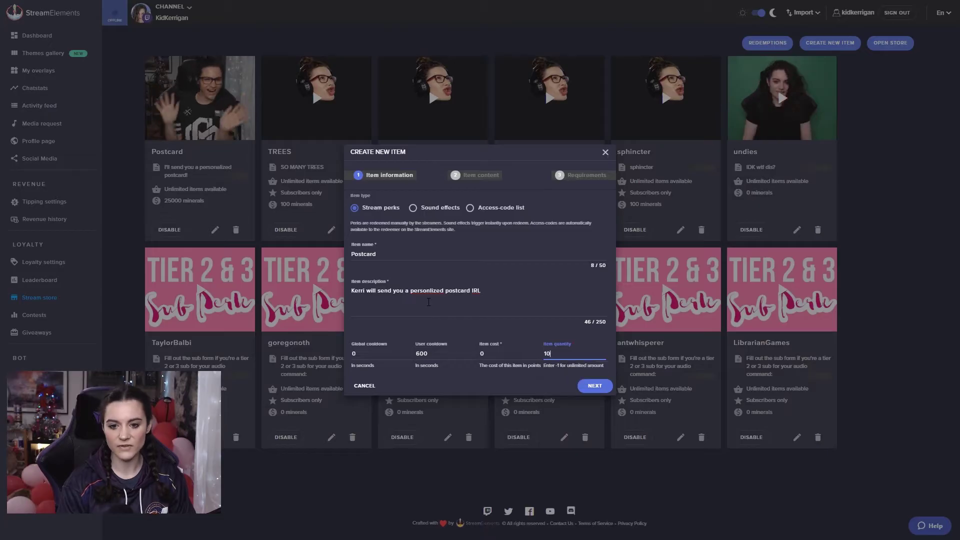
key(BackSpace)
key(BackSpace)
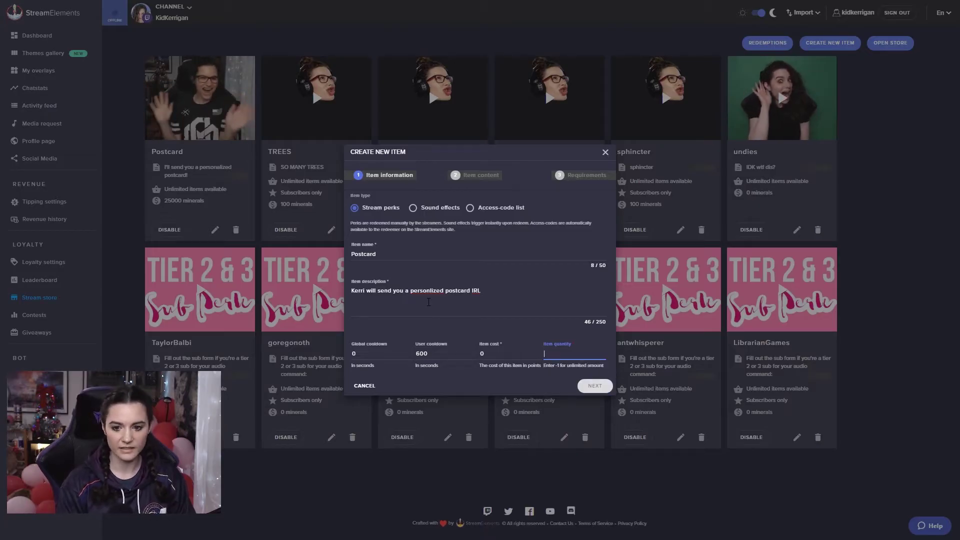
text(-1)
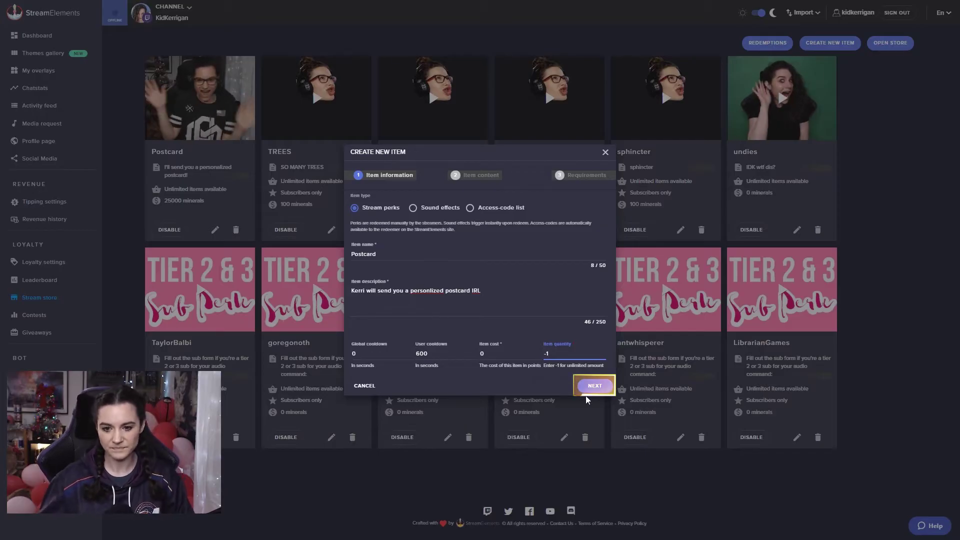
Continue to Postcard's content step, set its preview image, and begin choosing an alert sound.
click(595, 386)
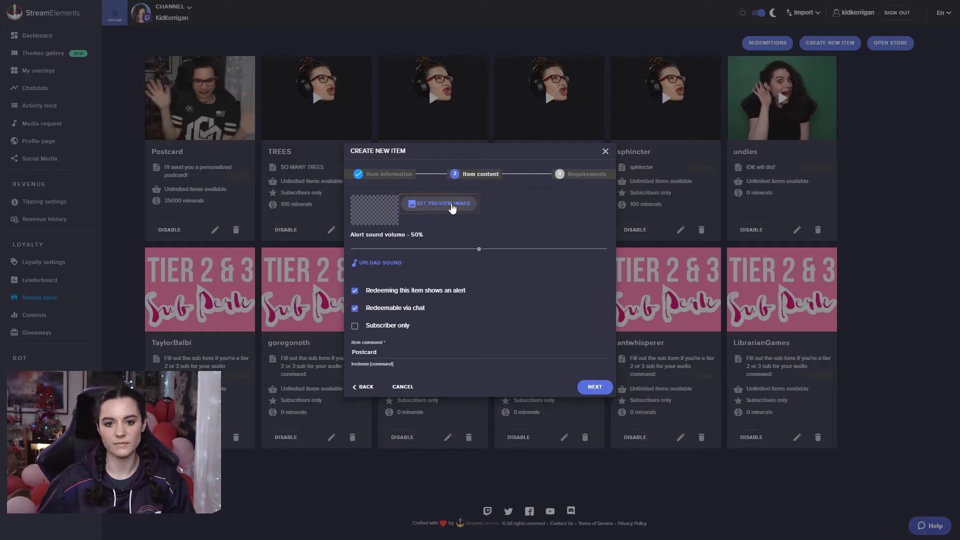
click(451, 205)
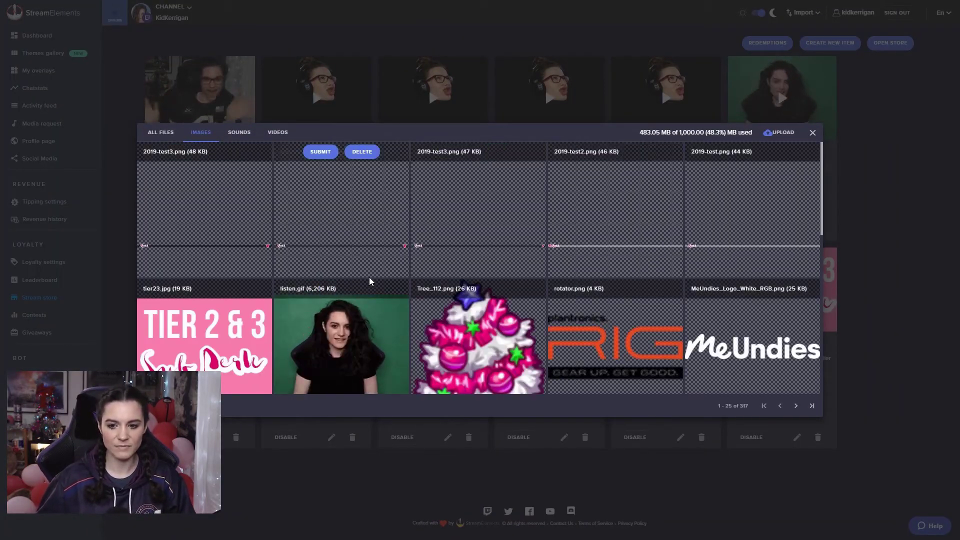
scroll(372, 280, down, 6)
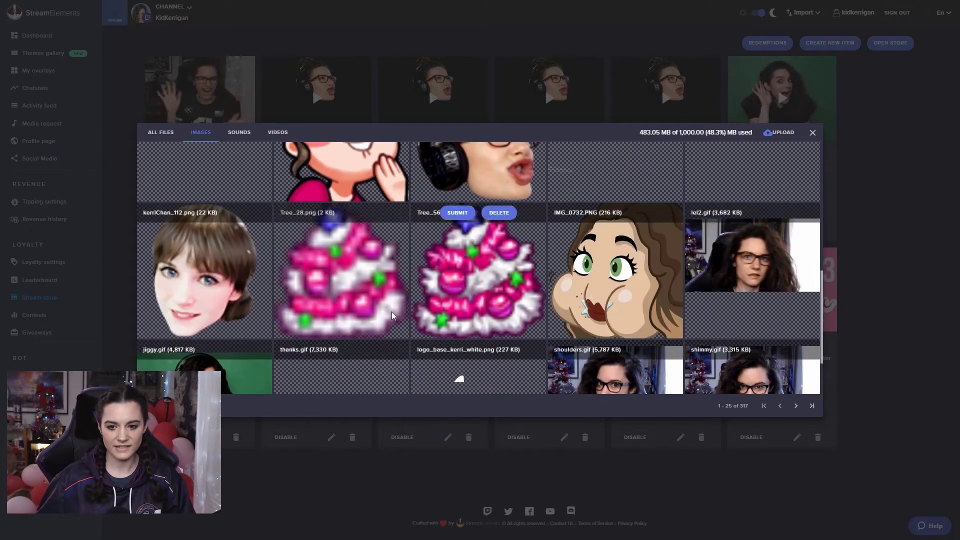
scroll(398, 313, down, 2)
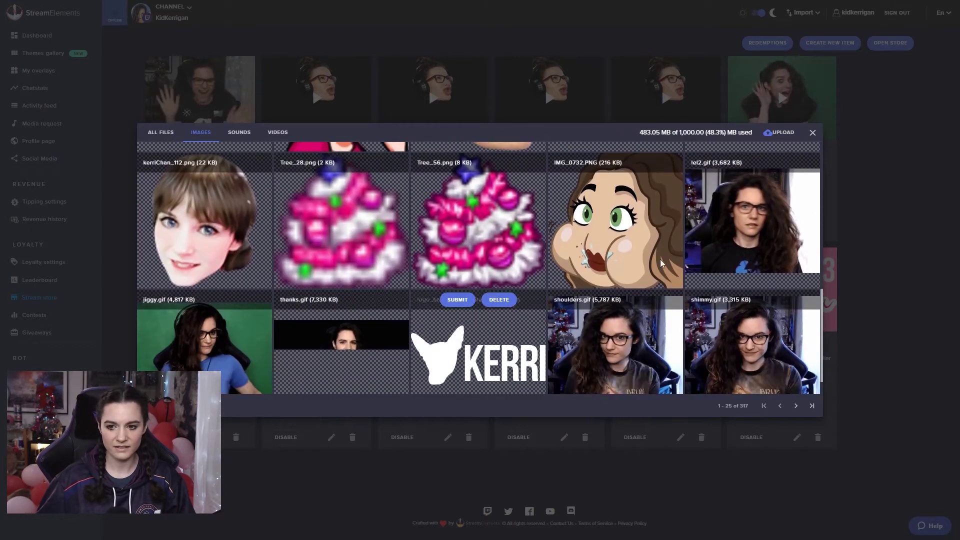
click(732, 269)
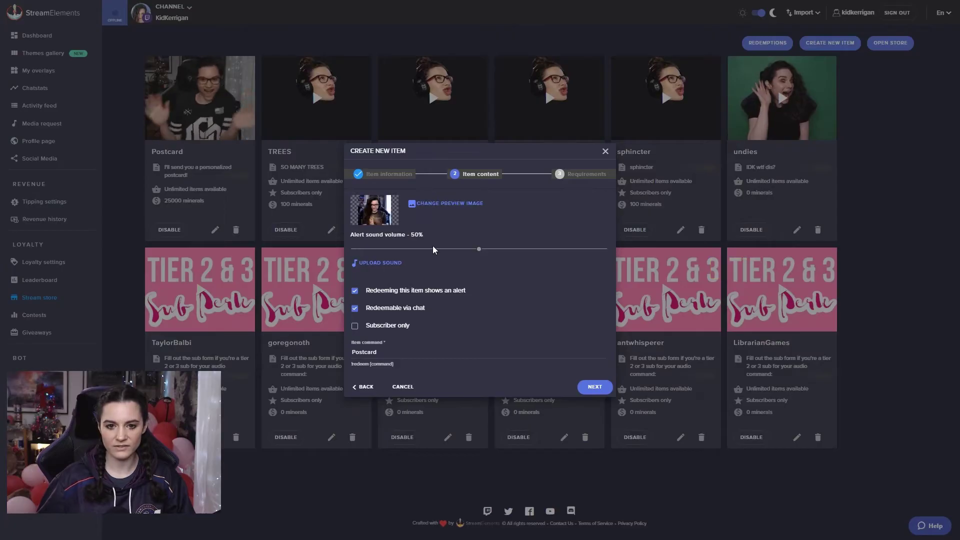
click(378, 265)
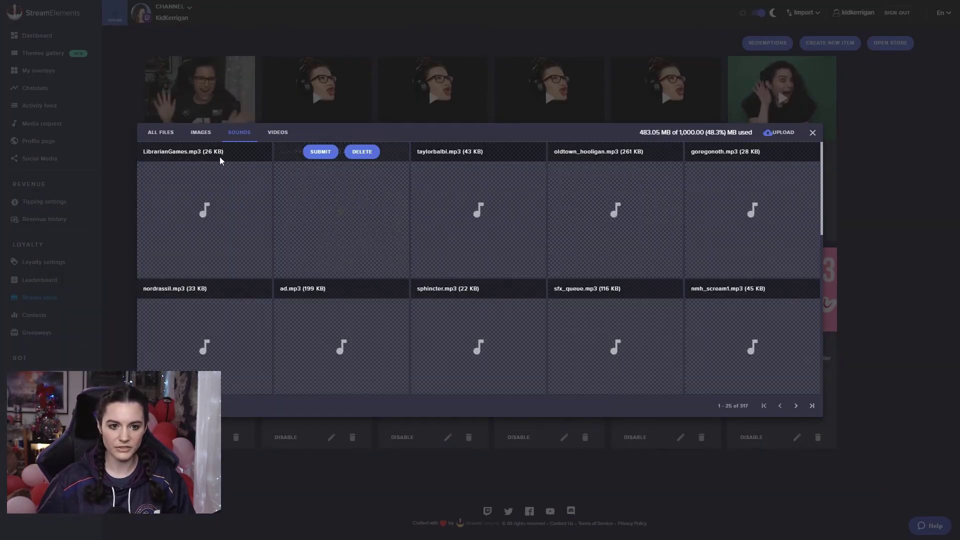
Use the chosen sound at 50% volume and keep 'Redeeming shows an alert' checked.
click(184, 152)
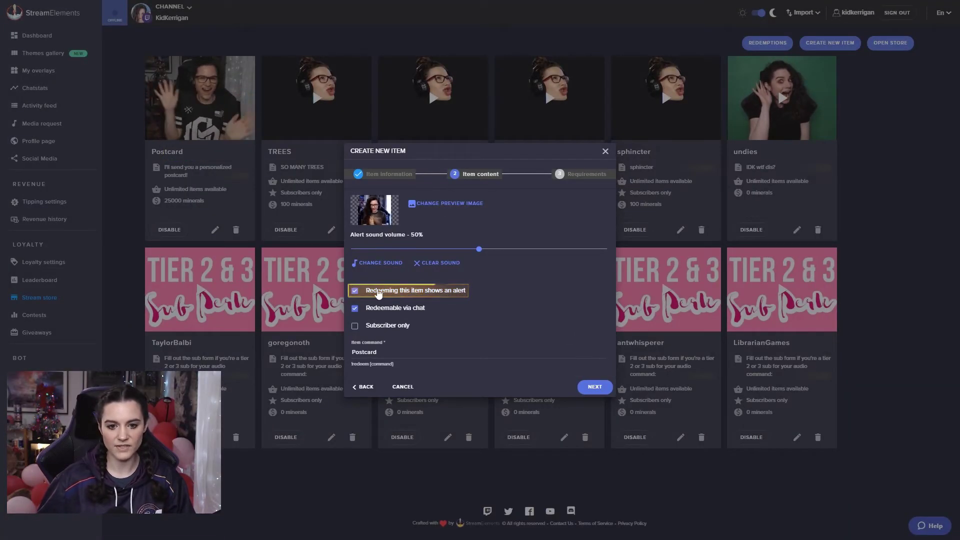
click(355, 291)
click(355, 292)
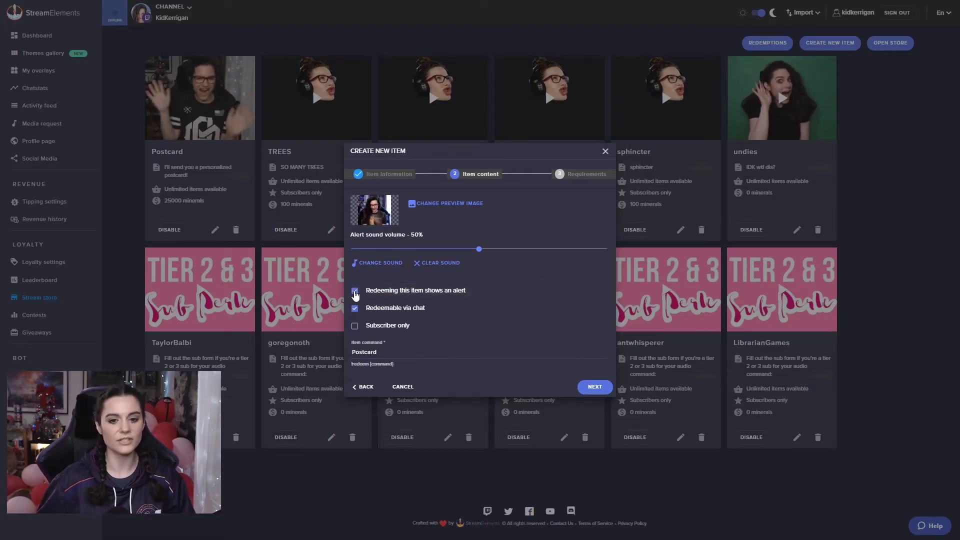
click(355, 292)
click(355, 292)
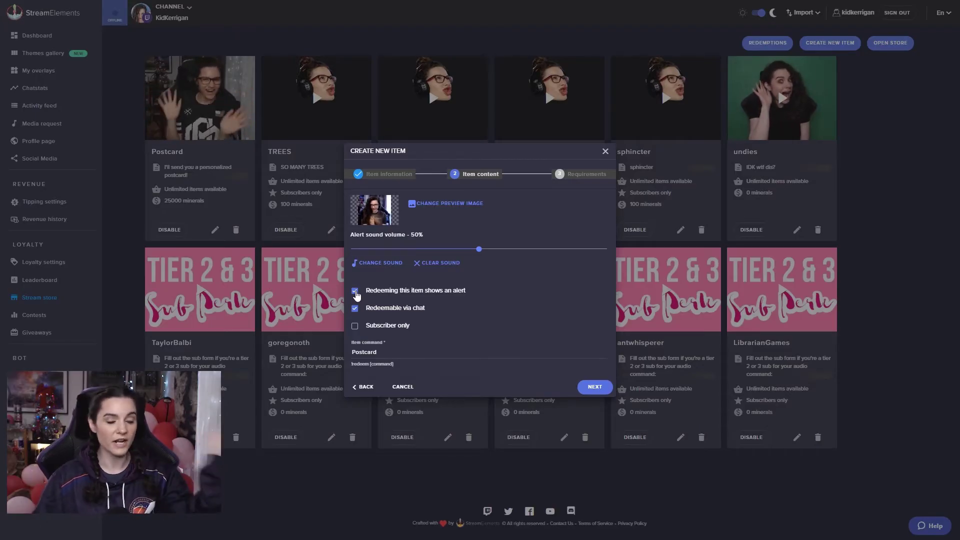
click(356, 296)
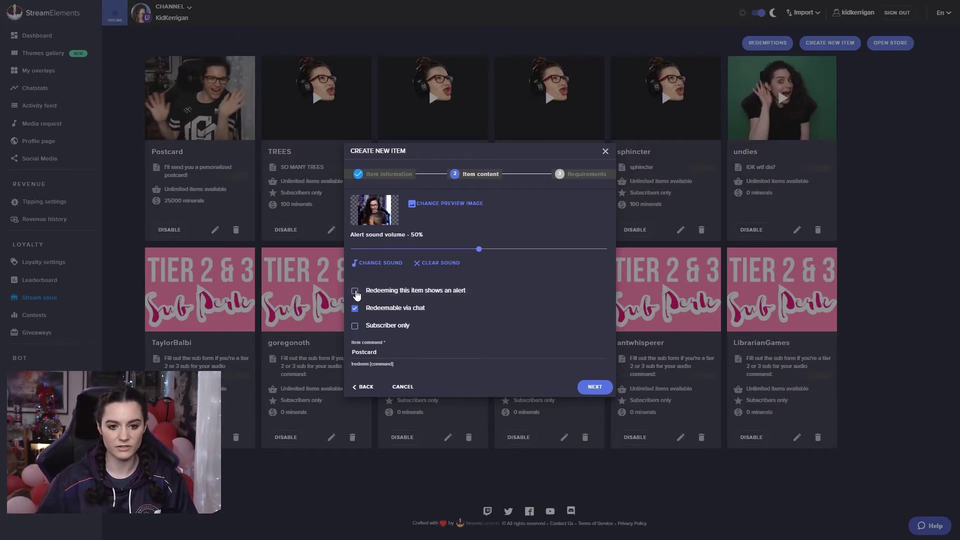
click(356, 295)
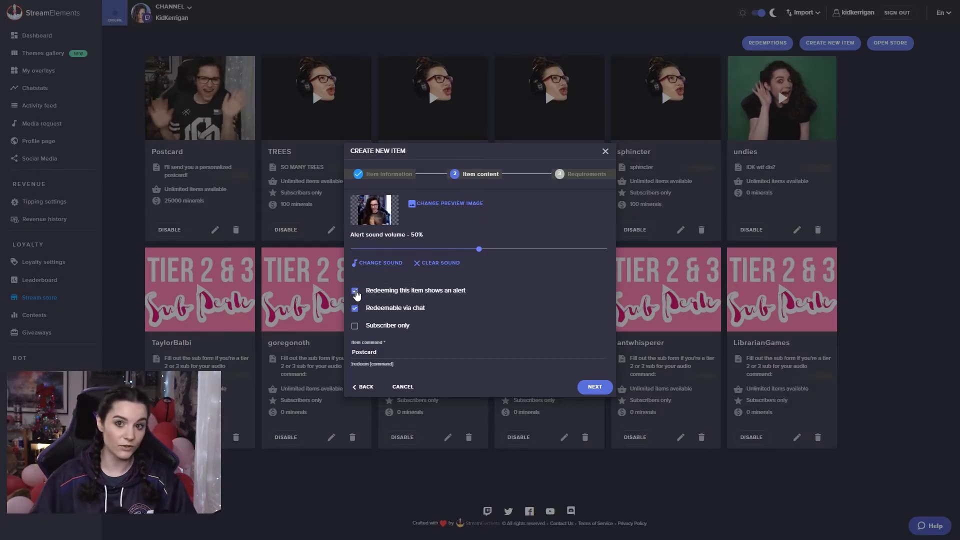
Keep Postcard redeemable via chat with command Postcard, leaving Subscriber only unticked.
click(364, 309)
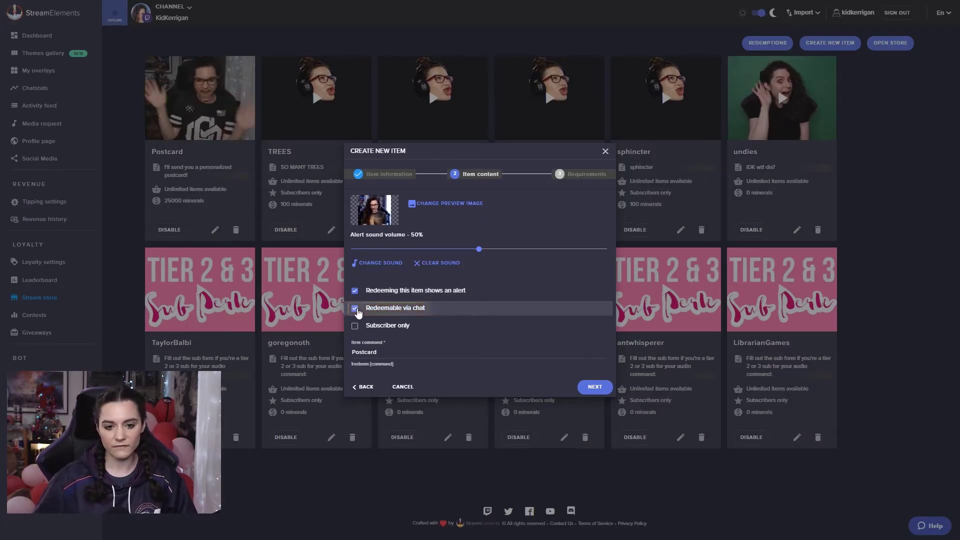
click(356, 309)
click(355, 328)
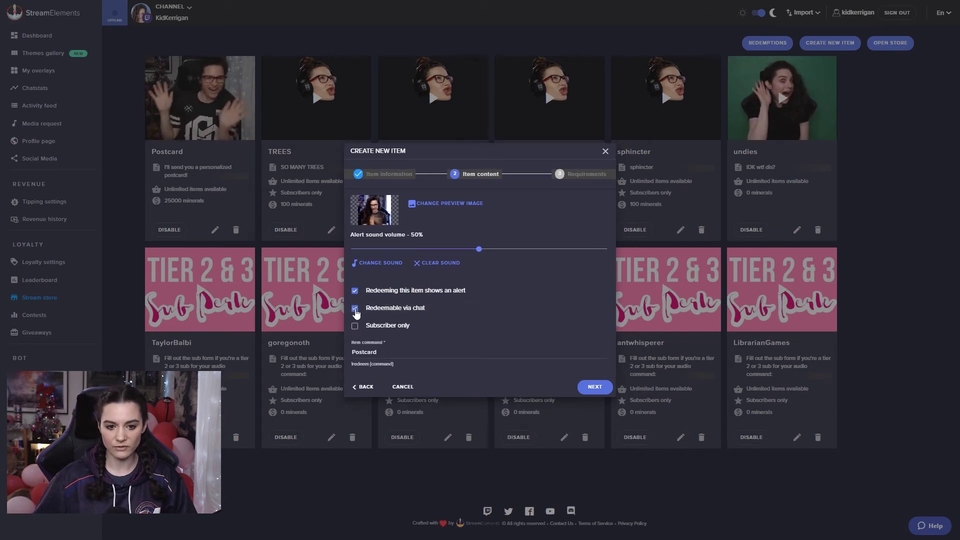
double_click(366, 354)
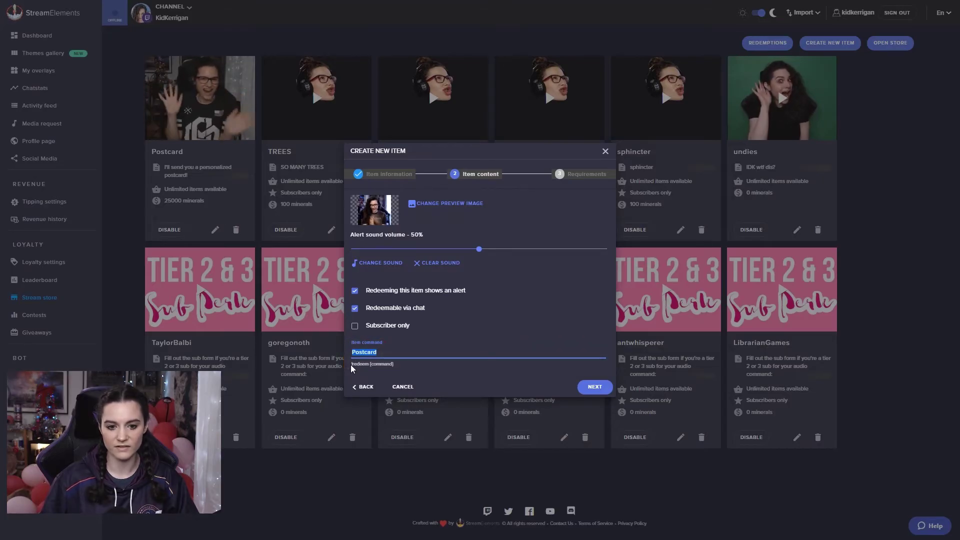
click(353, 365)
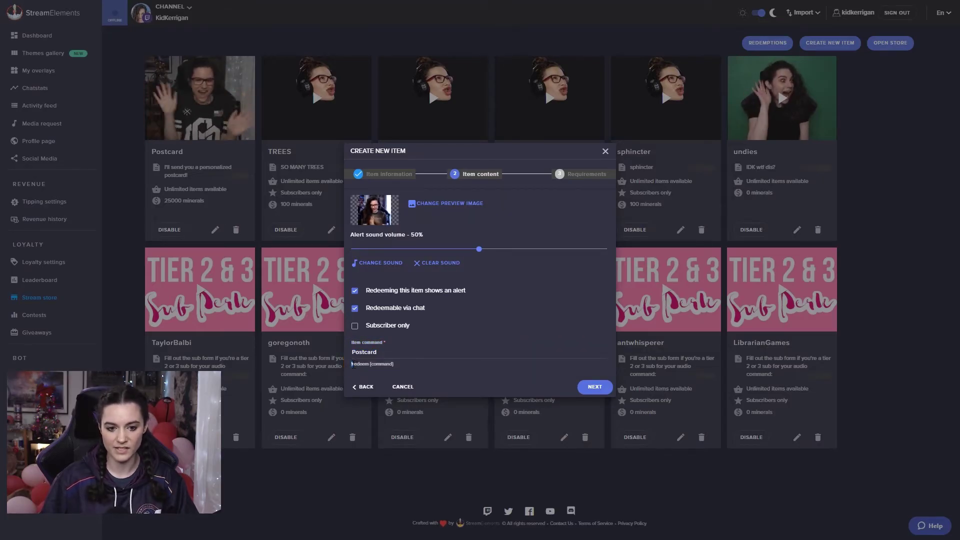
drag(352, 364, 368, 365)
click(356, 327)
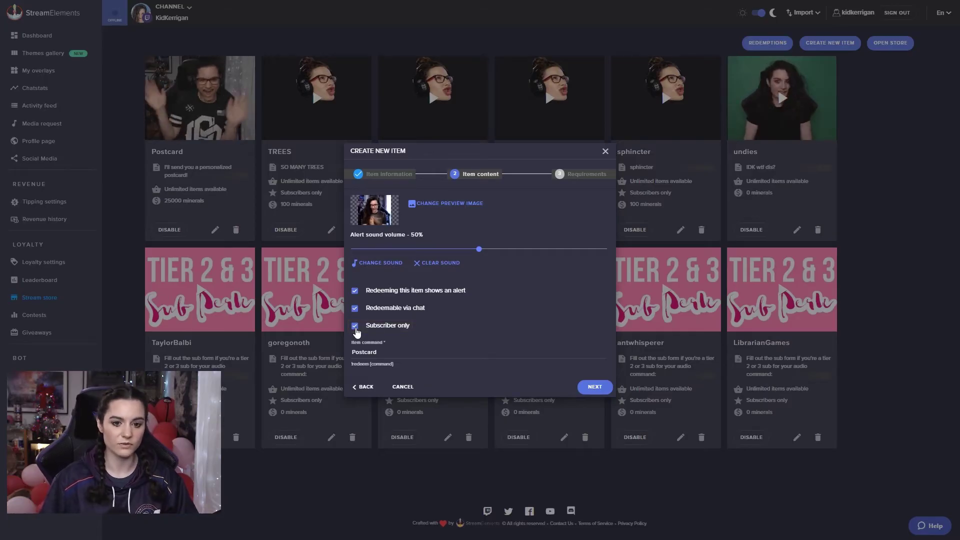
click(356, 329)
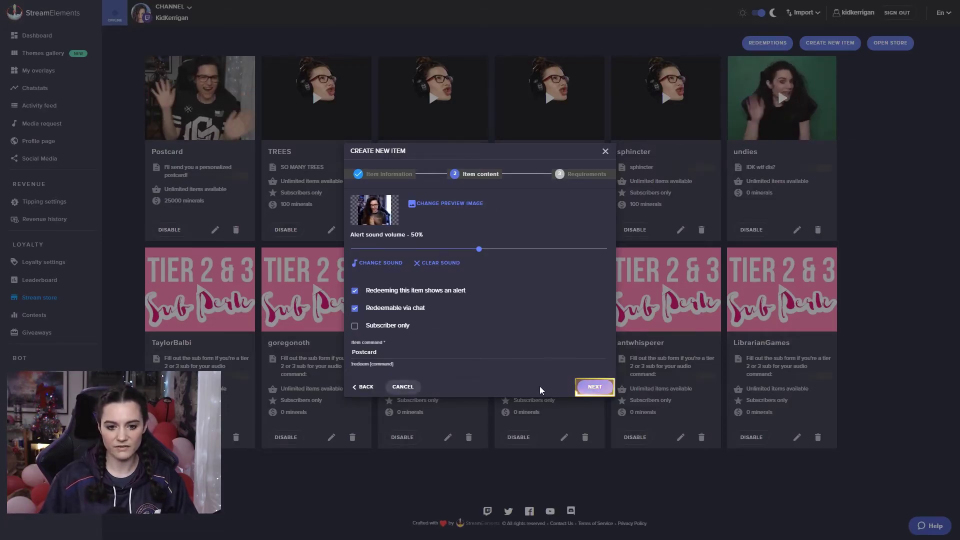
On the Requirements step, add three requirement fields, including Full name and Street Address.
click(594, 387)
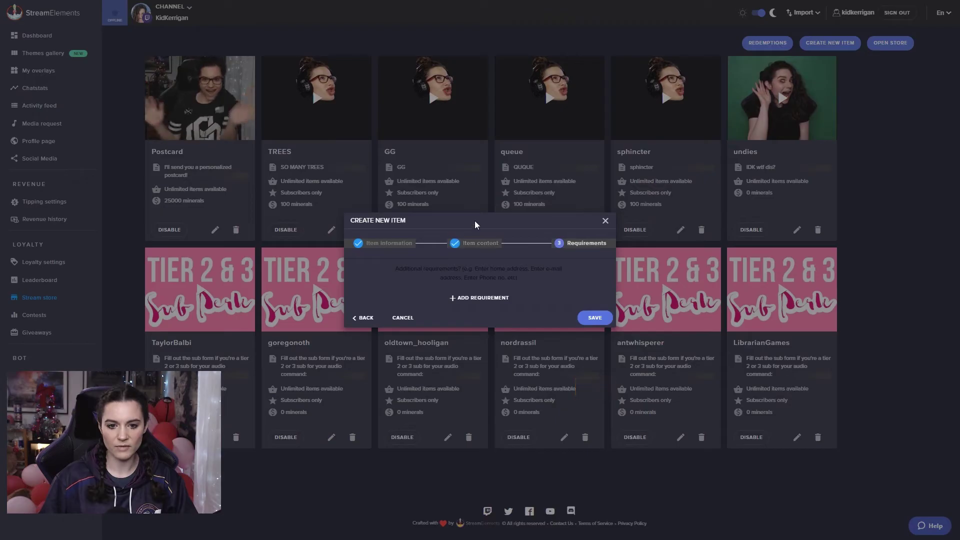
click(468, 300)
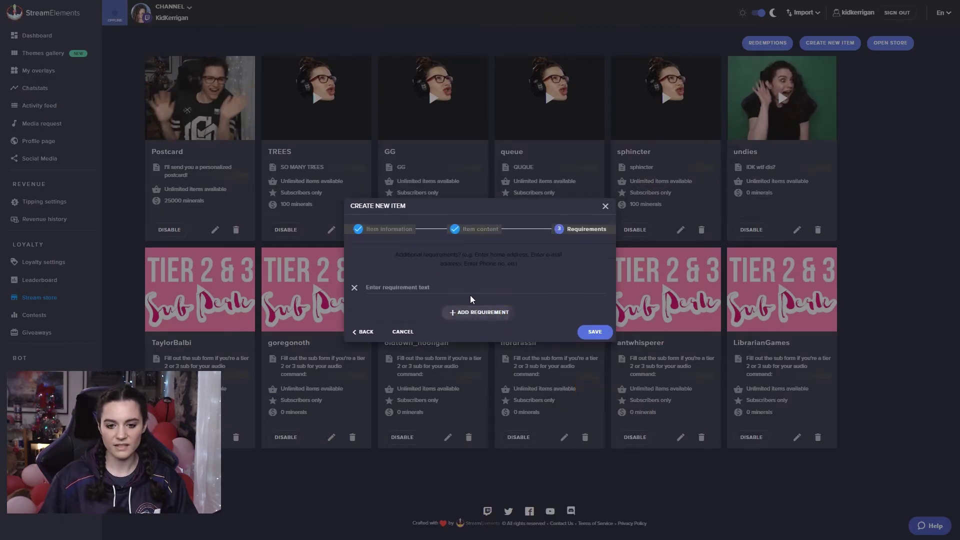
click(400, 285)
text(please include your full shipping address)
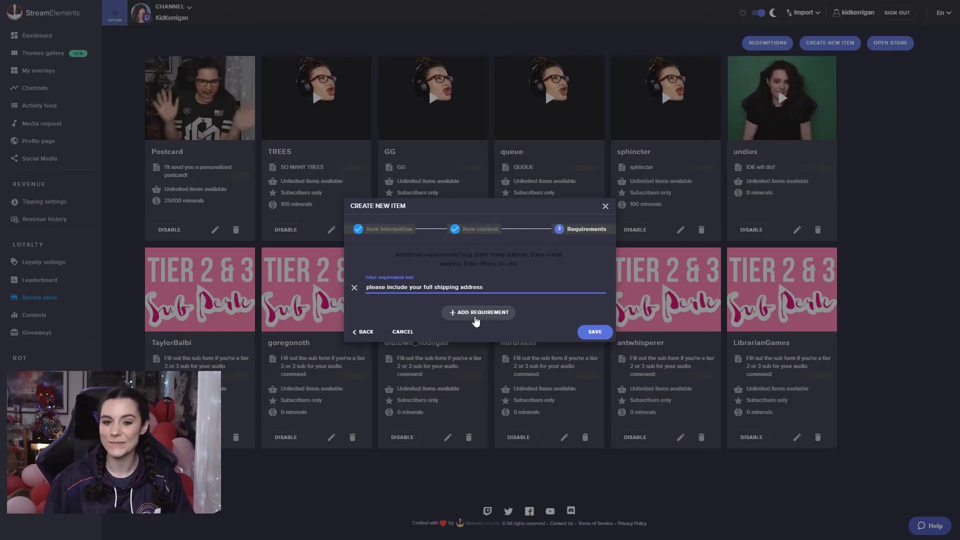
click(476, 314)
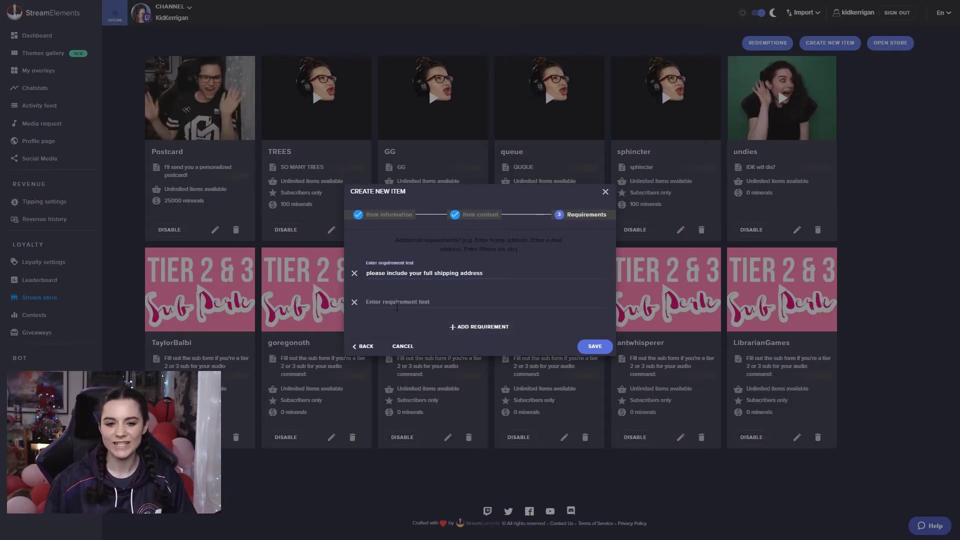
click(484, 336)
click(396, 287)
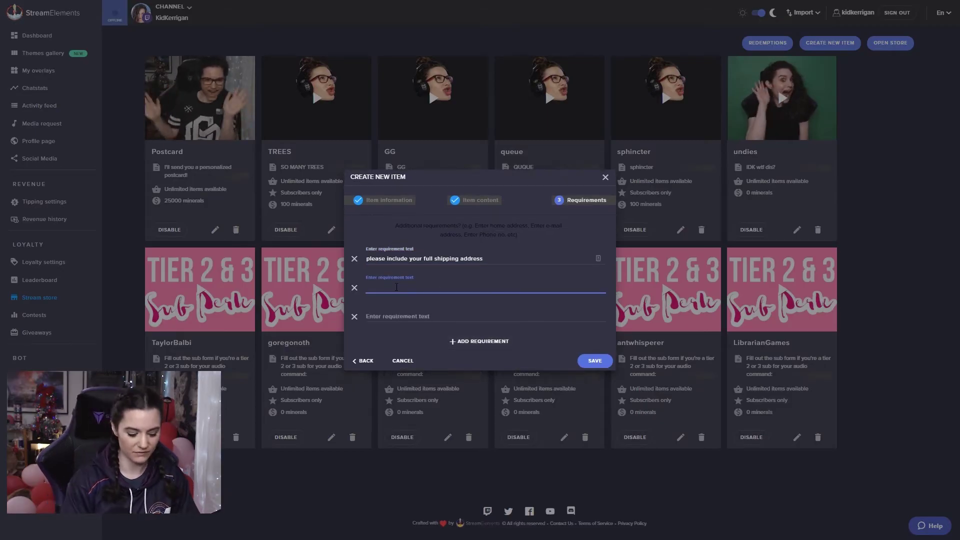
text(Full name)
key(Tab)
key(Tab)
text(St)
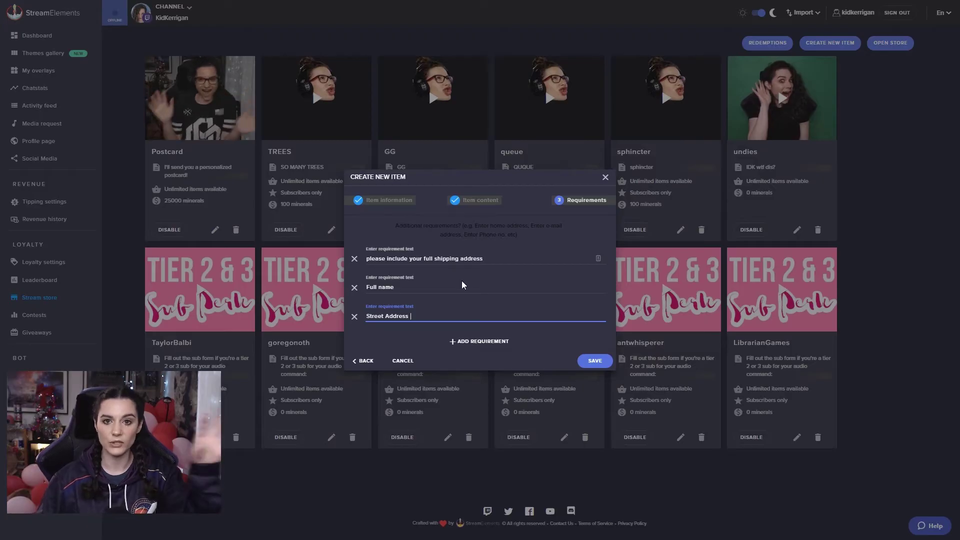
Rewrite the first requirement as "What's youre favorite animal" and delete Full name and Street Address.
key(shift+Tab)
key(shift+Tab)
key(shift+Tab)
key(shift+Tab)
click(443, 285)
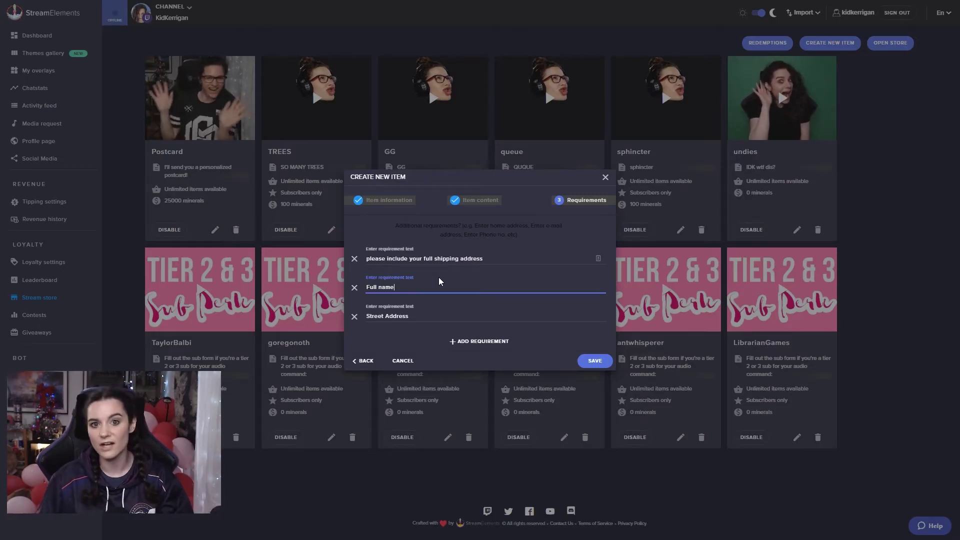
key(shift+Tab)
key(shift+Tab)
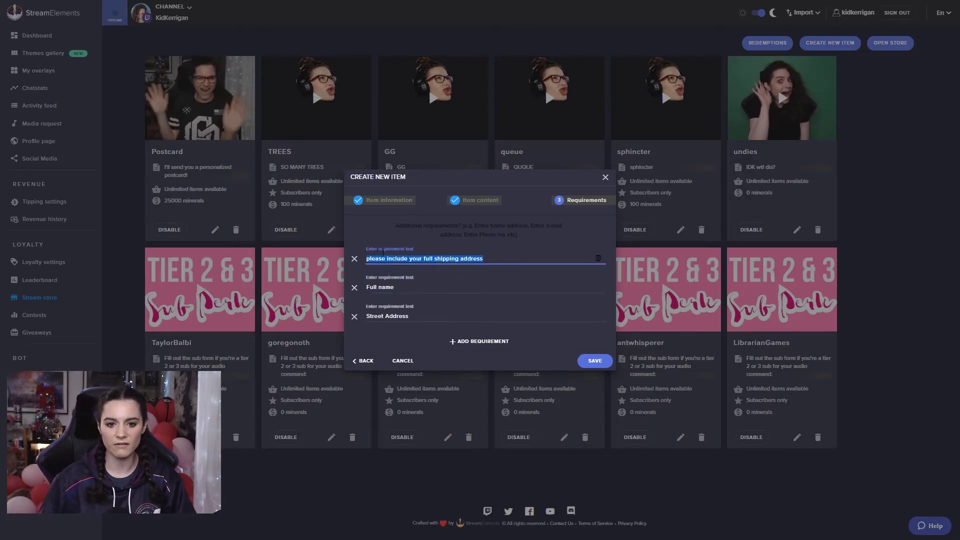
text(What ty)
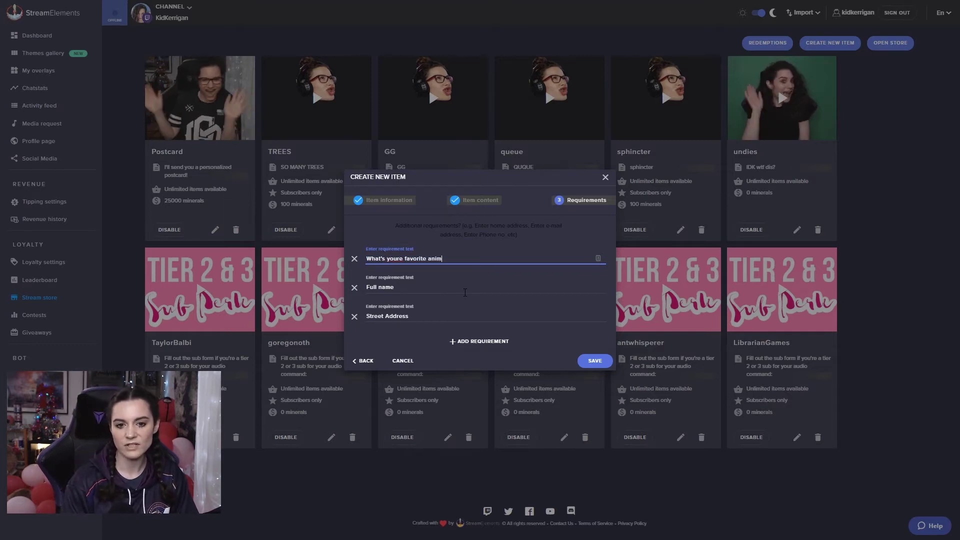
text(al)
key(Tab)
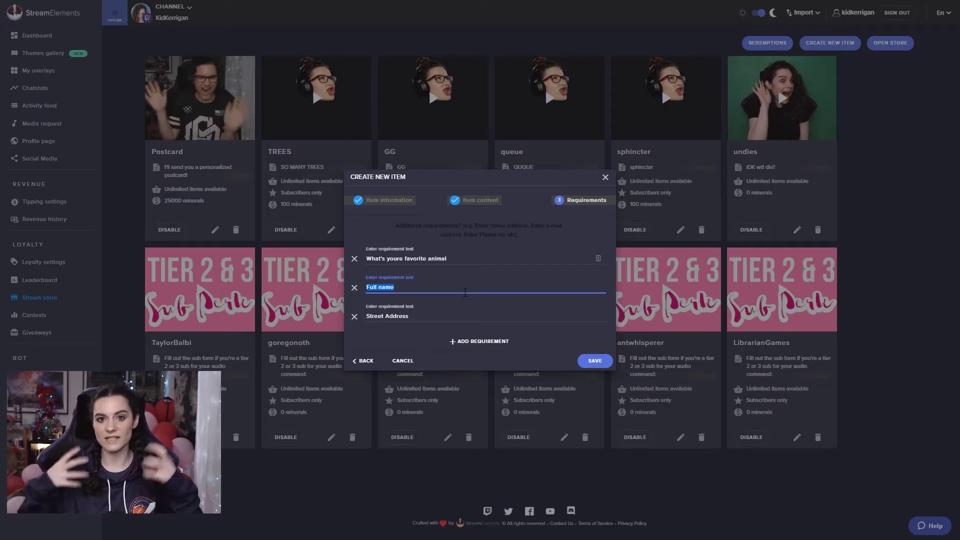
click(354, 316)
click(354, 302)
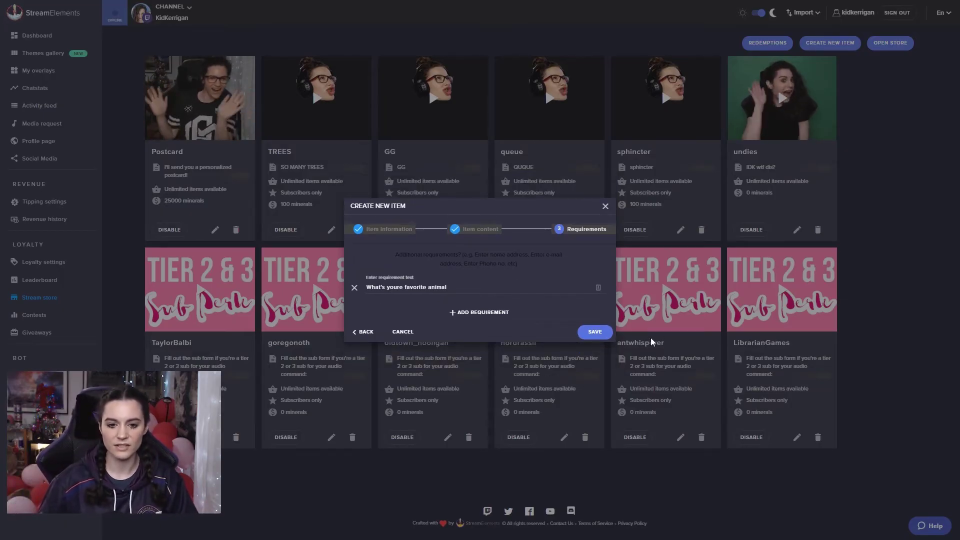
click(595, 332)
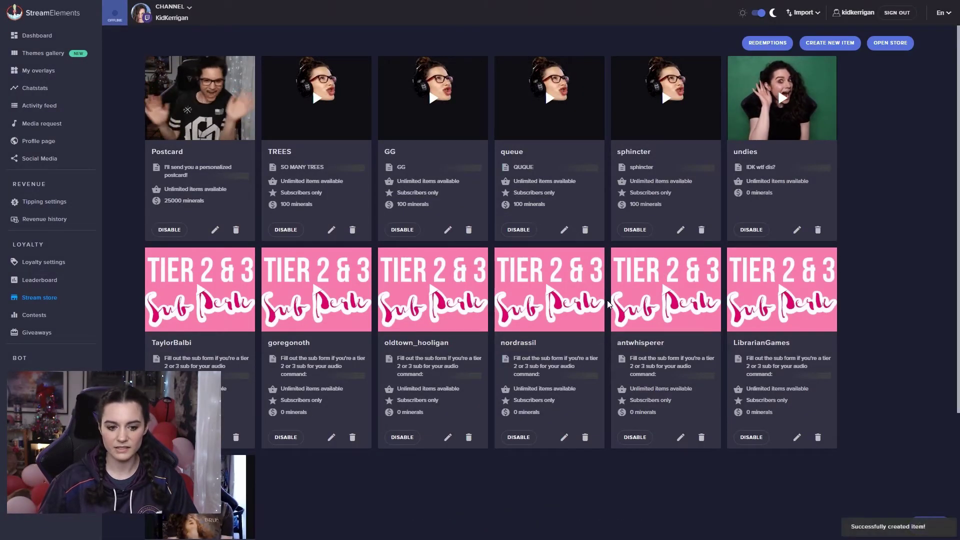
scroll(608, 303, down, 3)
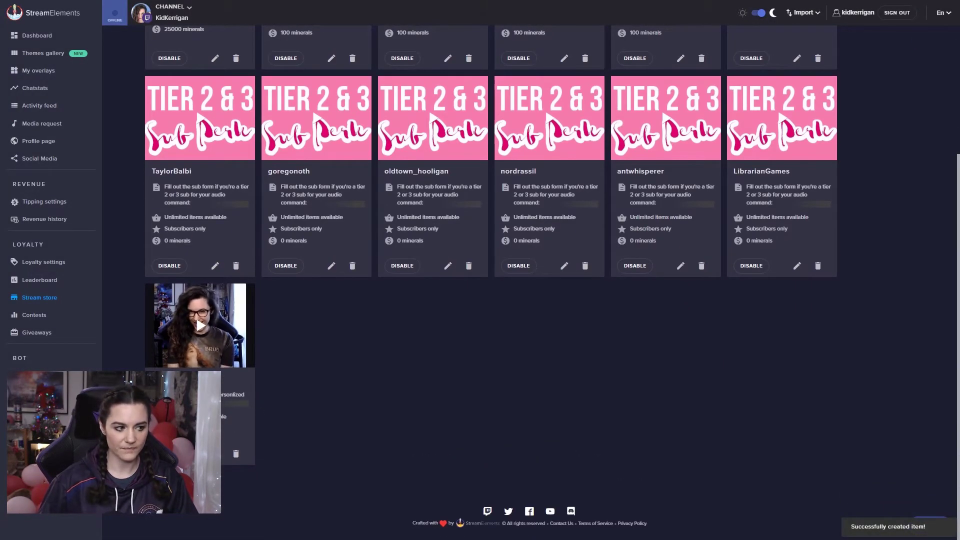
scroll(565, 320, up, 1)
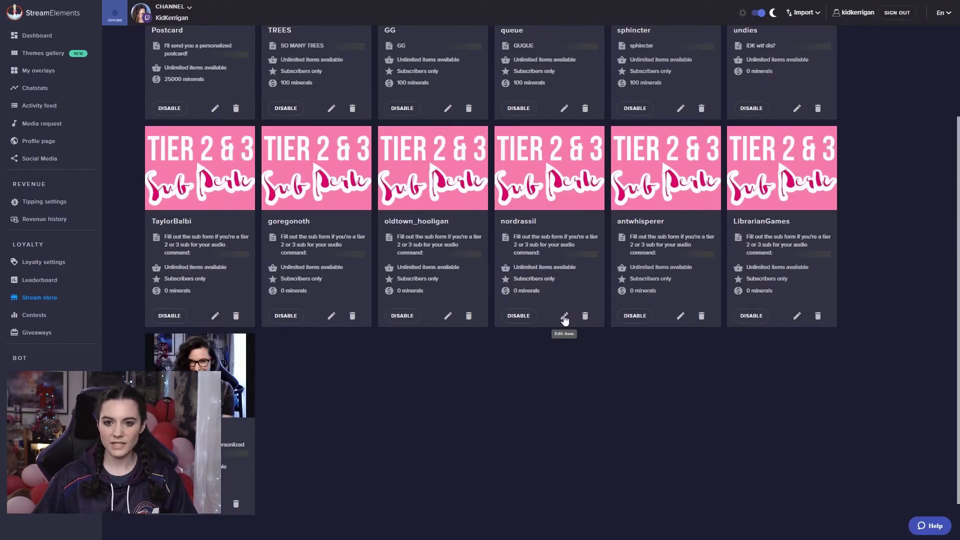
click(565, 318)
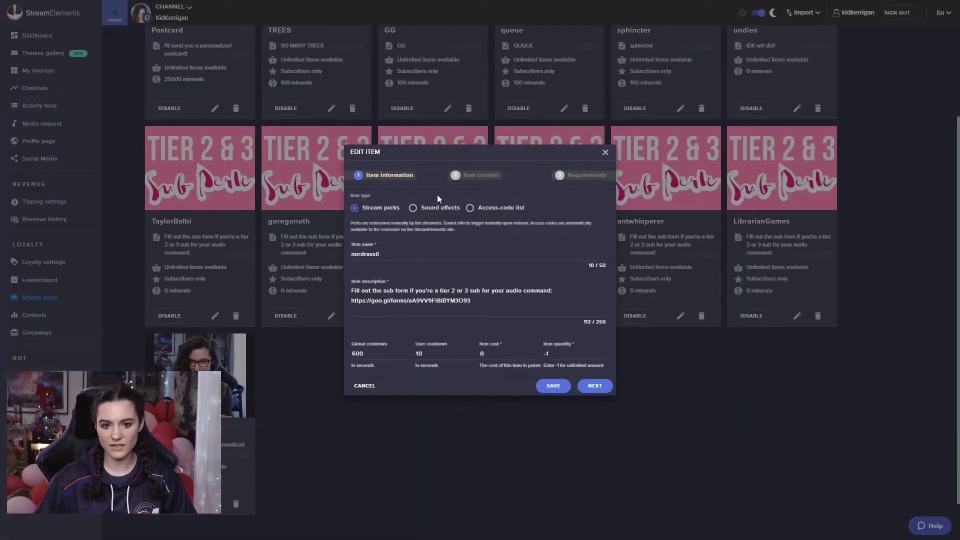
click(478, 176)
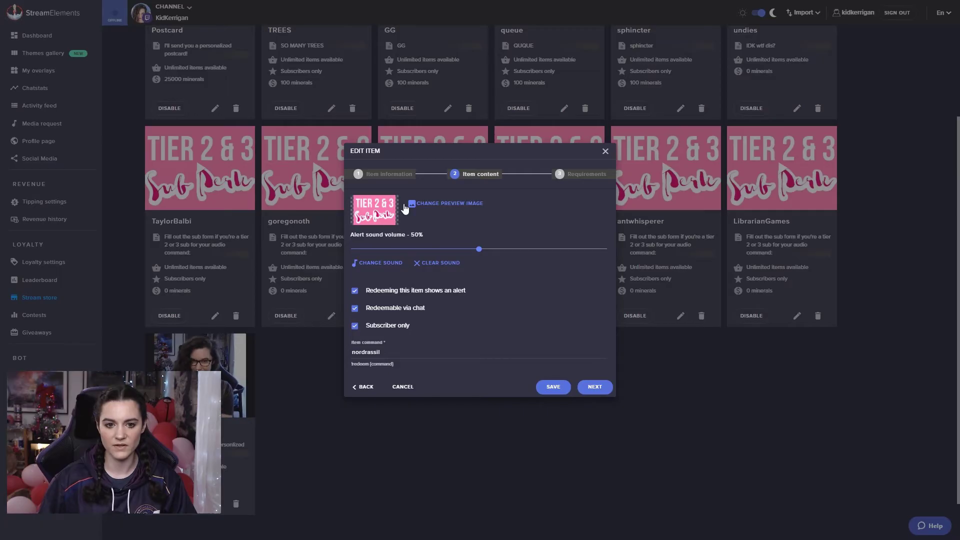
Save the nordrassil item, then change antwhisperer to a Sound effects item and save it.
click(553, 387)
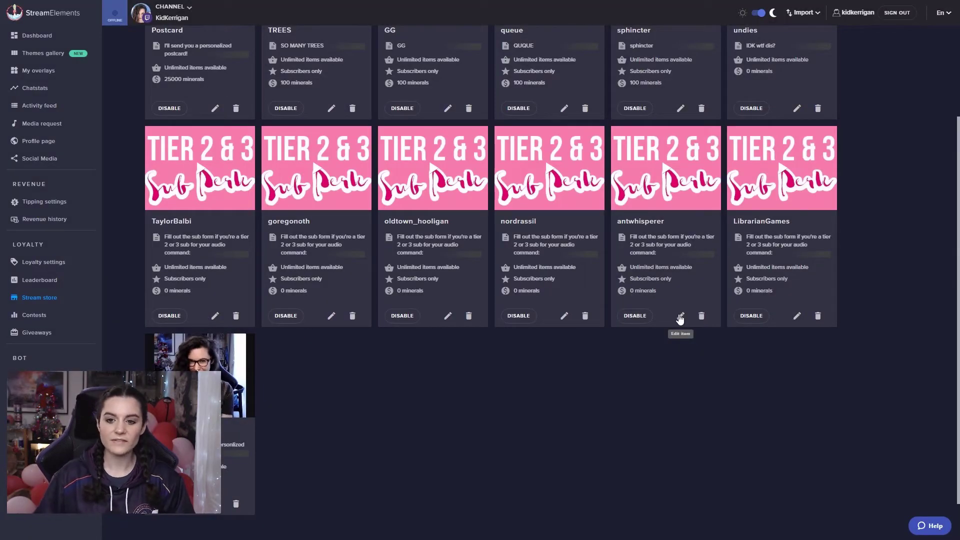
click(680, 317)
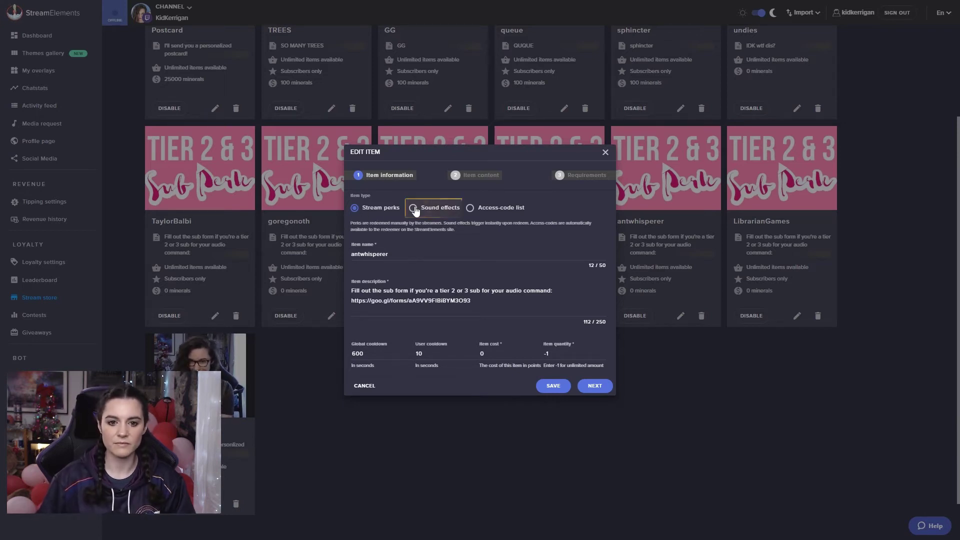
click(414, 209)
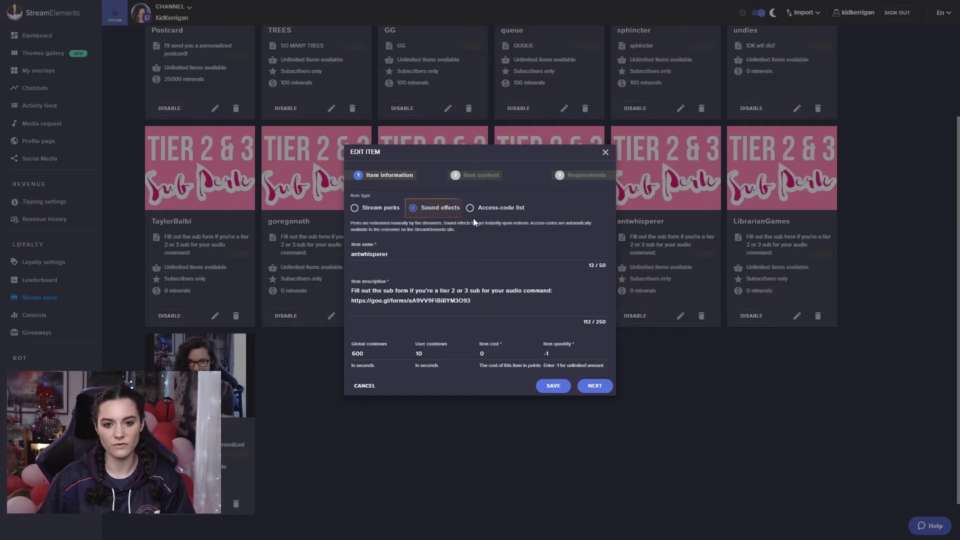
click(558, 387)
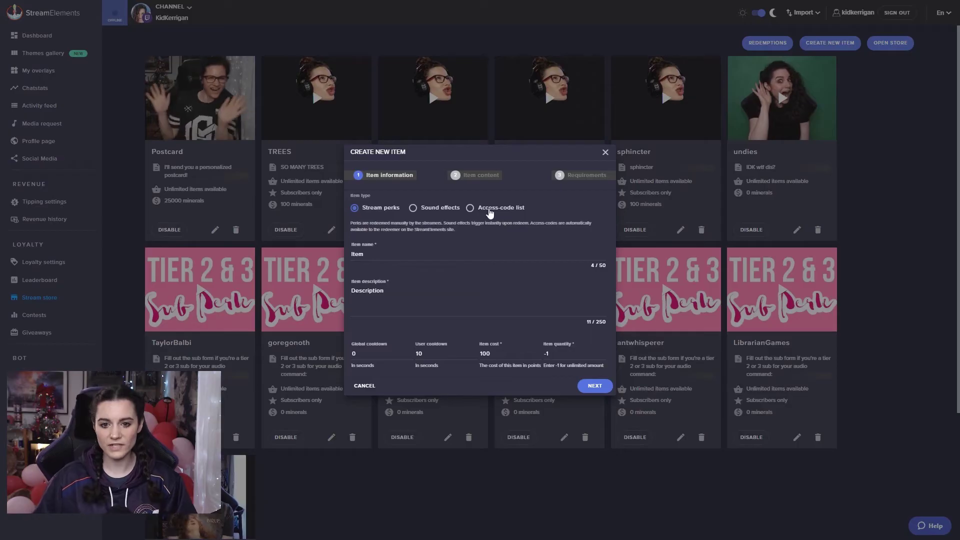
Create access-code item 'gamekey' described 'heckin game keys! FREE', costing 500, and continue.
click(476, 210)
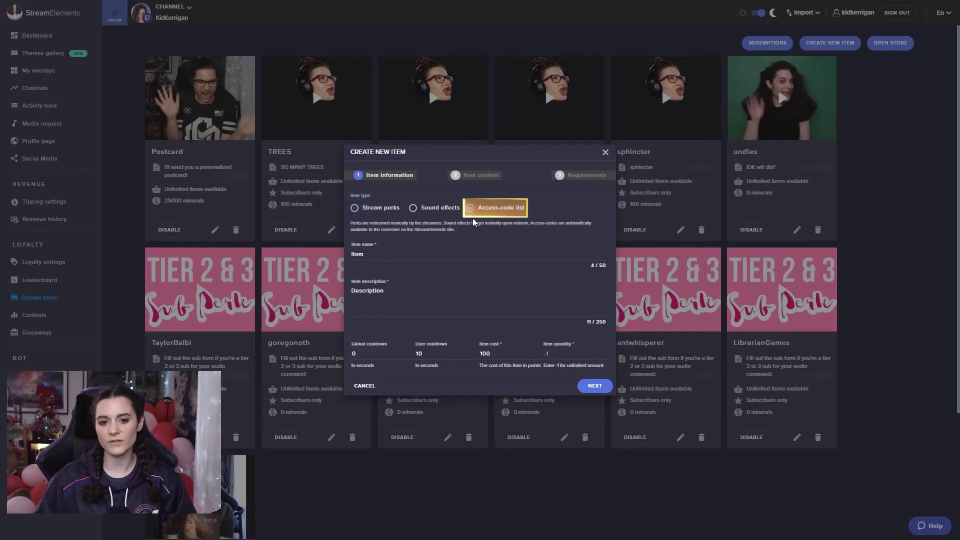
key(Tab)
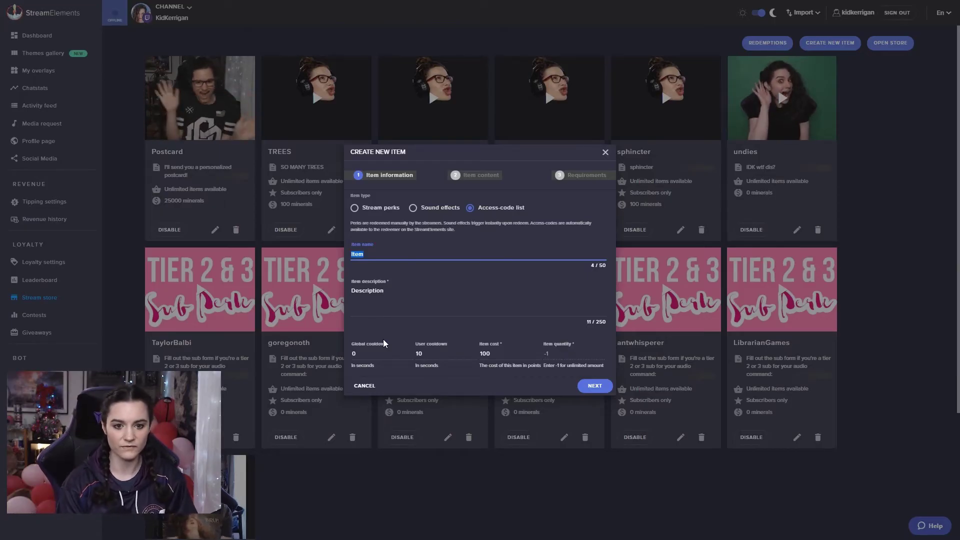
text(gamekey)
key(Tab)
key(ctrl+a)
text(heckin game keys!)
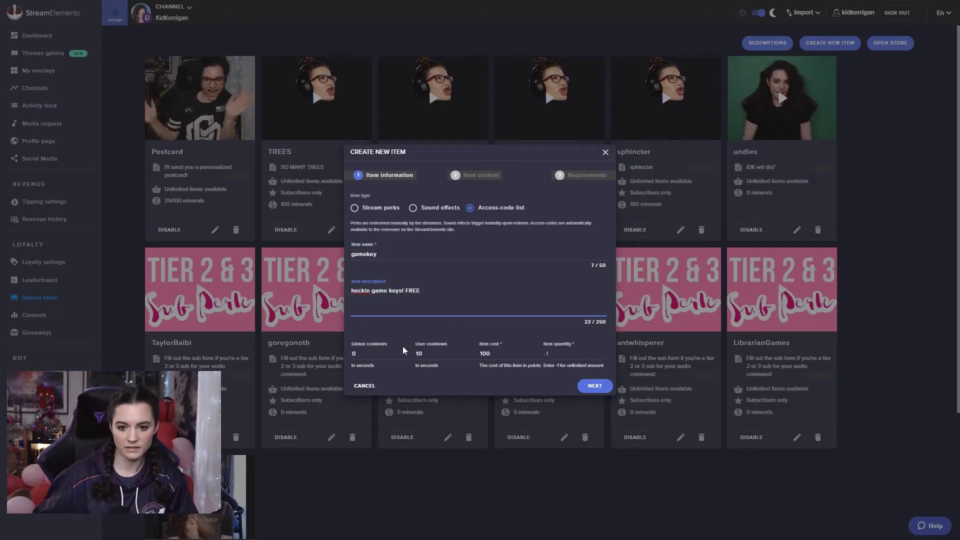
double_click(482, 353)
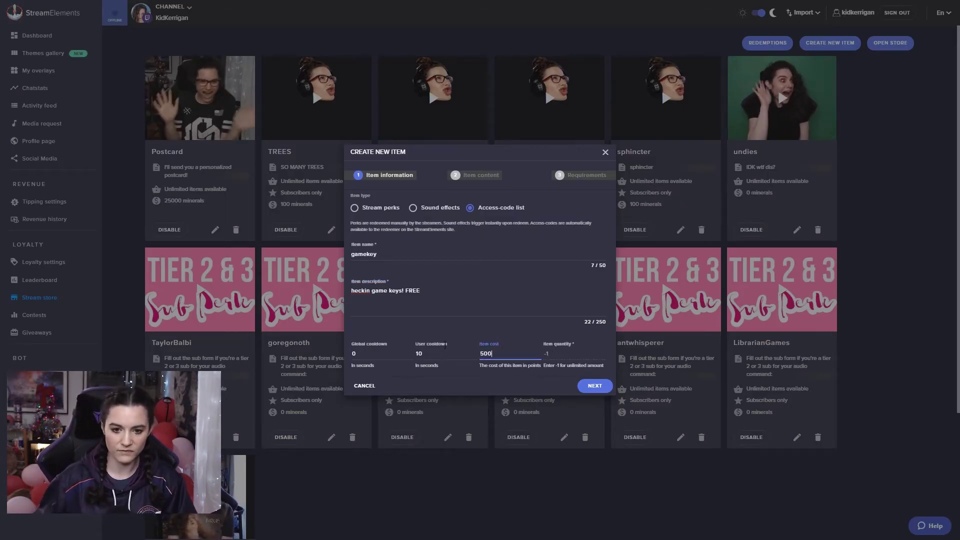
click(595, 388)
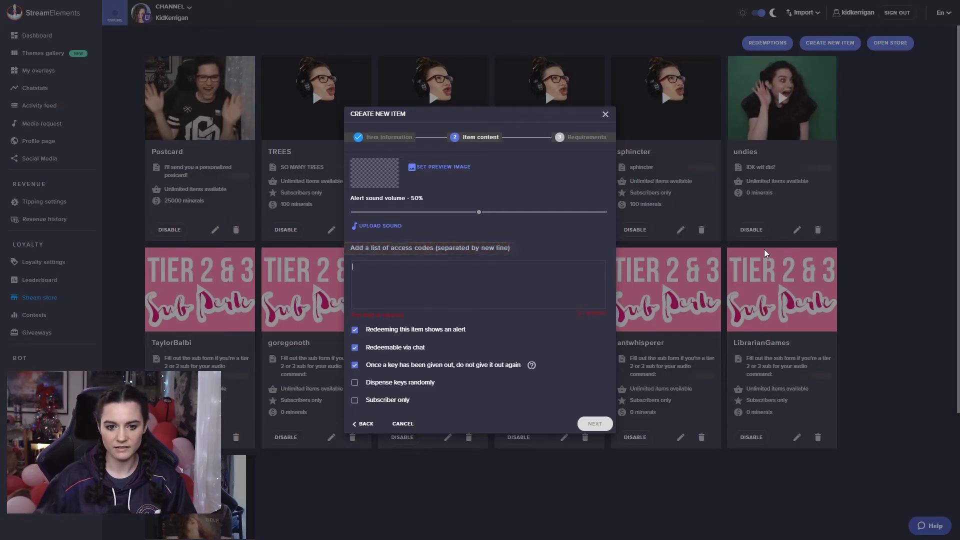
Paste the list of access codes into the gamekey item's codes box.
click(472, 285)
text(wegfljh-weg-awhah-aejaer-gea-he wegfljh-weg-awhah-aejaer-gea-he wegfljh-weg-awhah-aejaer-gea-he wegfljh-weg-awhah-aejaer-gea-he wegfljh-weg-awhah-aejaer-gea-he wegfljh-weg-awhah-aejaer-gea-he wegfljh-weg-awhah-aejaer-gea-he wegfljh-weg-awhah-aejaer-gea-he wegfljh-weg-awhah-aejaer-gea-he wegfljh-weg-awhah-aejaer-gea-he wegfljh-weg-awhah-aejaer-gea-he wegfljh-weg-awhah-aejaer-gea-he wegfljh-weg-awhah-aejaer-gea-he wegfljh-weg-awhah-aejaer-gea-he wegfljh-weg-awhah-aejaer-gea-he wegfljh-weg-awhah-aejaer-gea-he wegfljh-weg-awhah-aejaer-gea-he wegfljh-weg-awhah-aejaer-gea-he)
scroll(494, 298, down, 1)
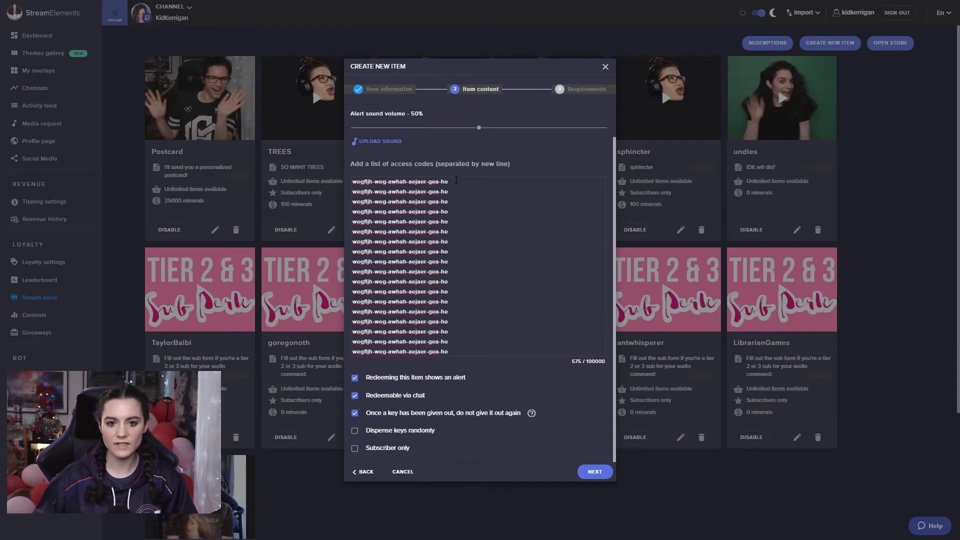
drag(456, 181, 470, 368)
click(496, 360)
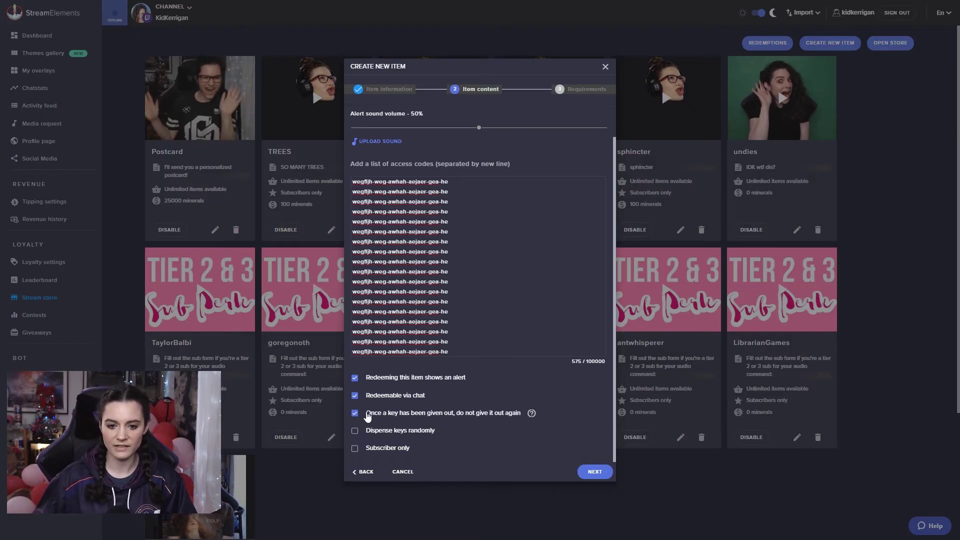
Keep never-reissue-given-keys on and random order off, then advance to Requirements.
mouse_move(533, 417)
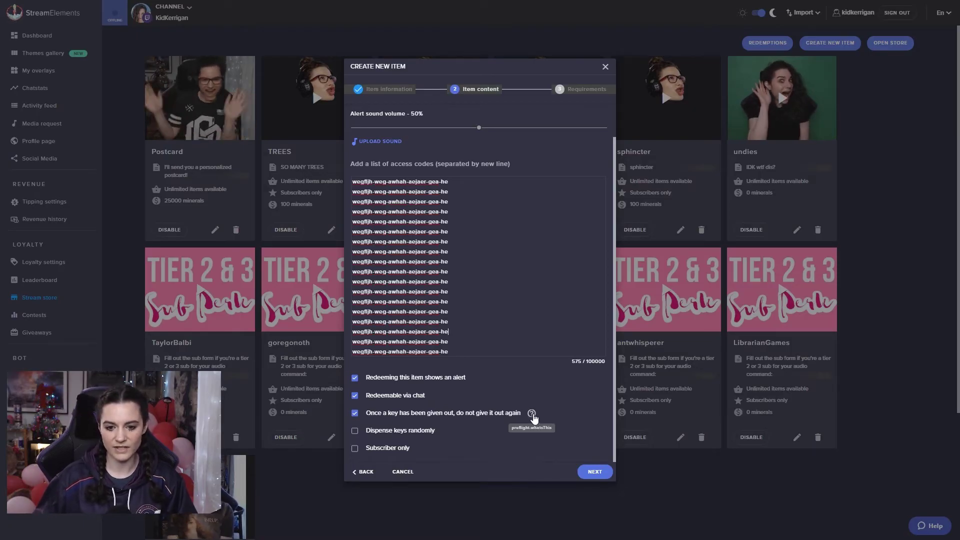
click(356, 415)
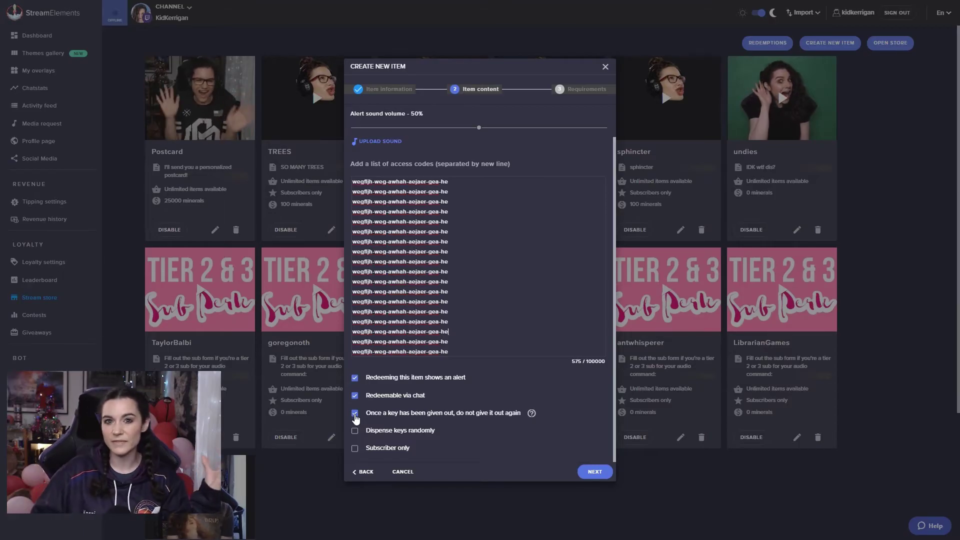
click(355, 414)
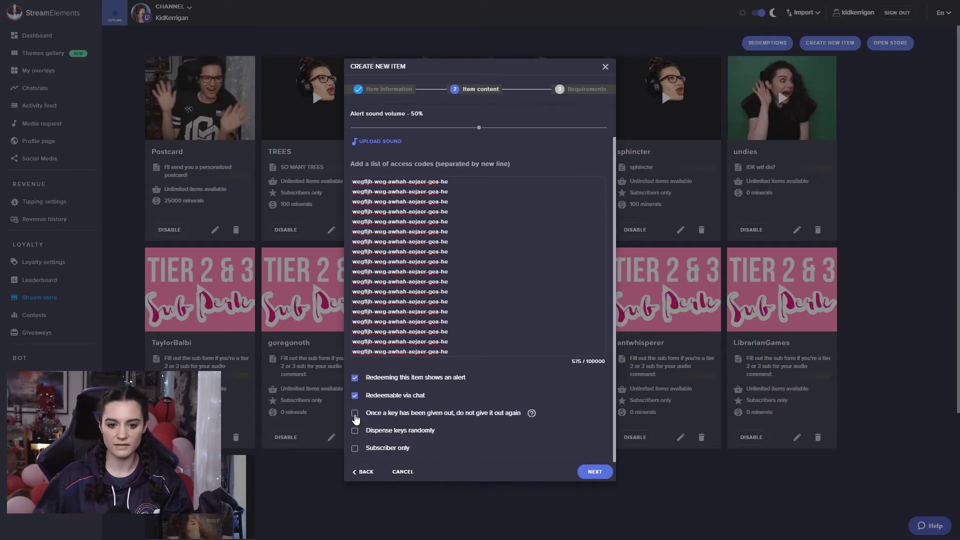
click(355, 414)
click(356, 432)
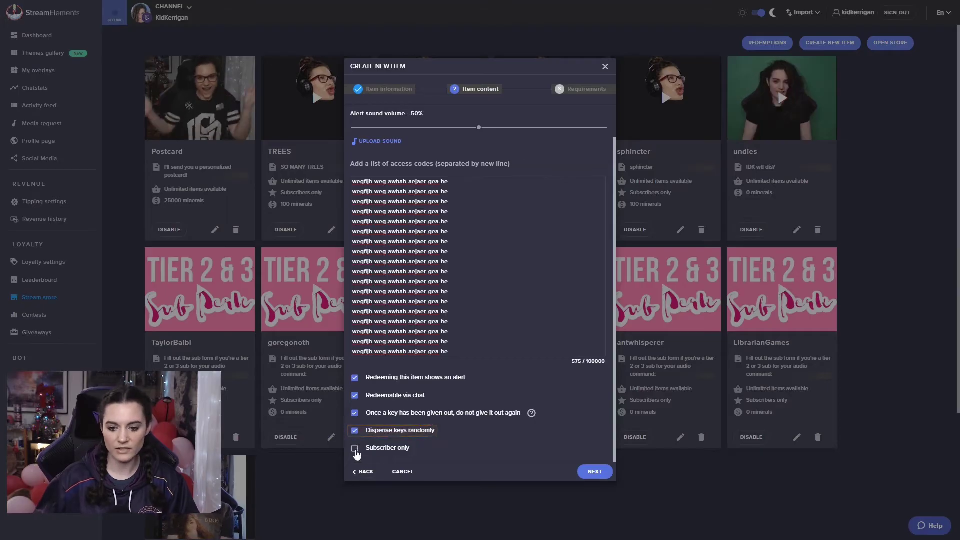
click(355, 449)
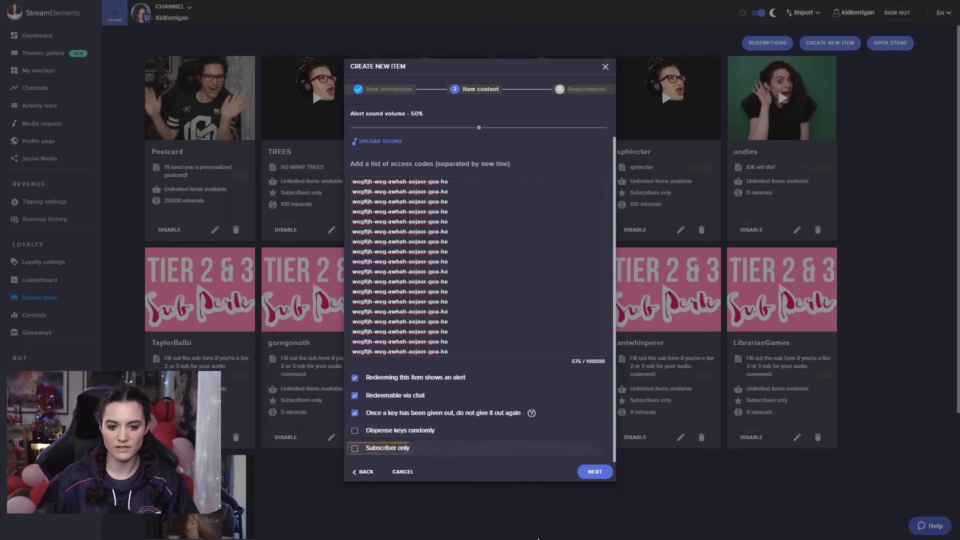
key(Return)
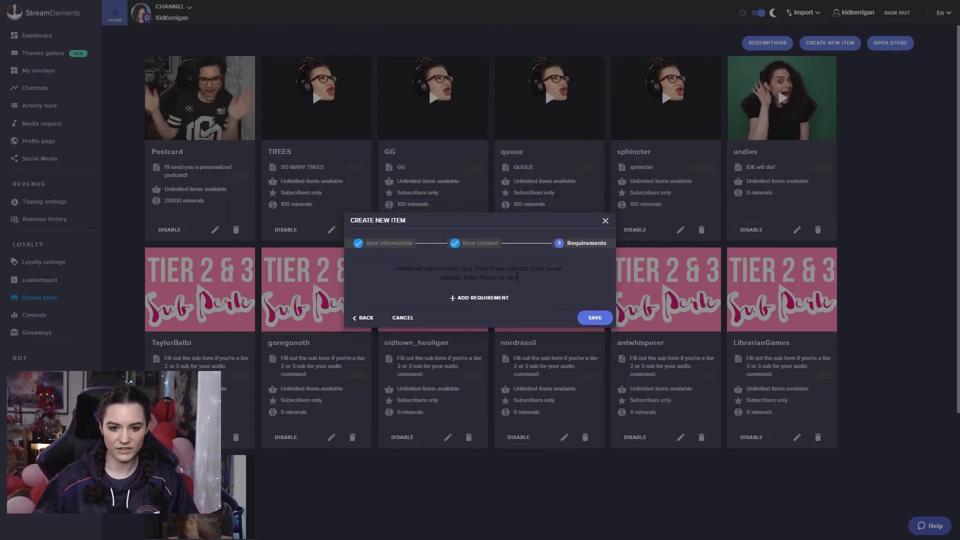
Save gamekey and scroll to see it listed at 18 / 18 left for 500 minerals.
click(594, 318)
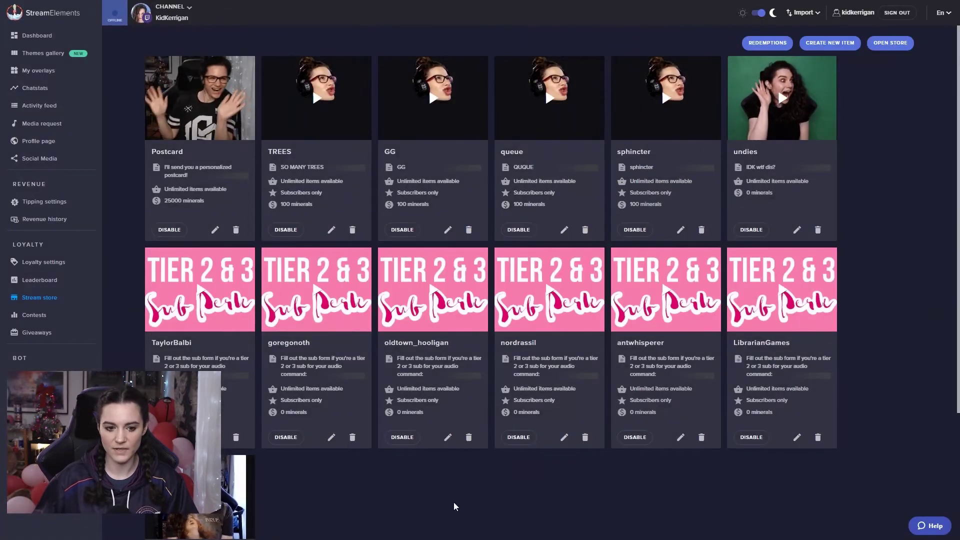
scroll(443, 450, down, 3)
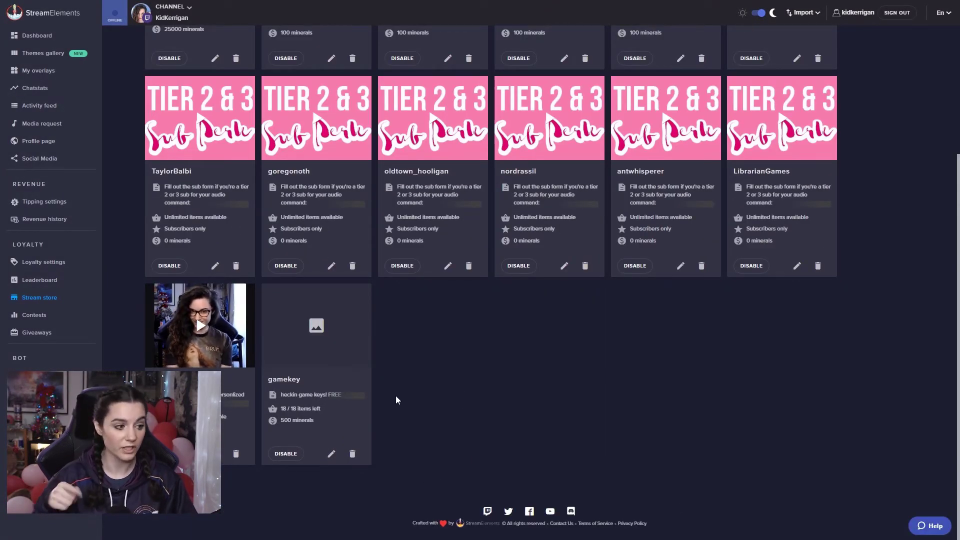
Send !redeem gamekey in the Twitch chat popout and follow the bot's redemptions link.
key(alt+Tab)
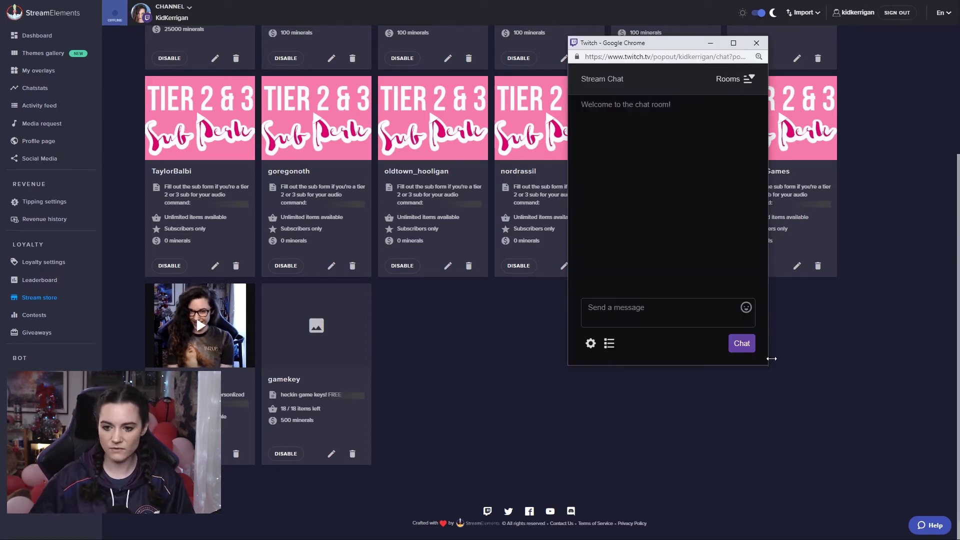
drag(770, 361, 801, 477)
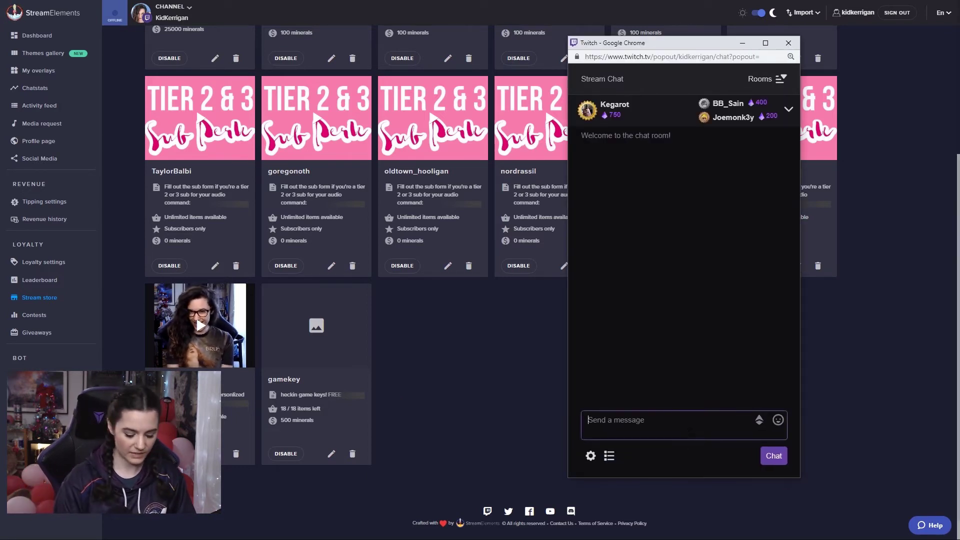
text(I)
text(game)
key(ctrl+a)
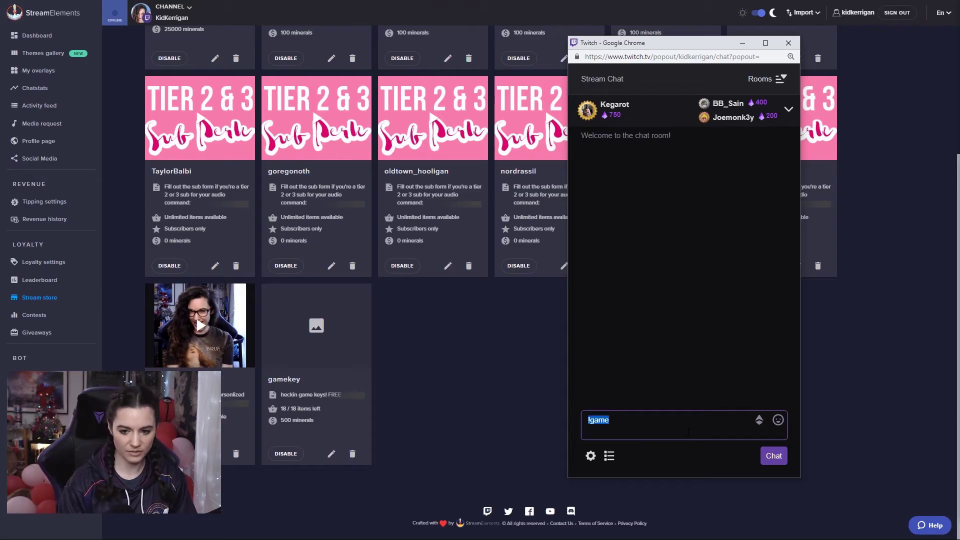
text(!)
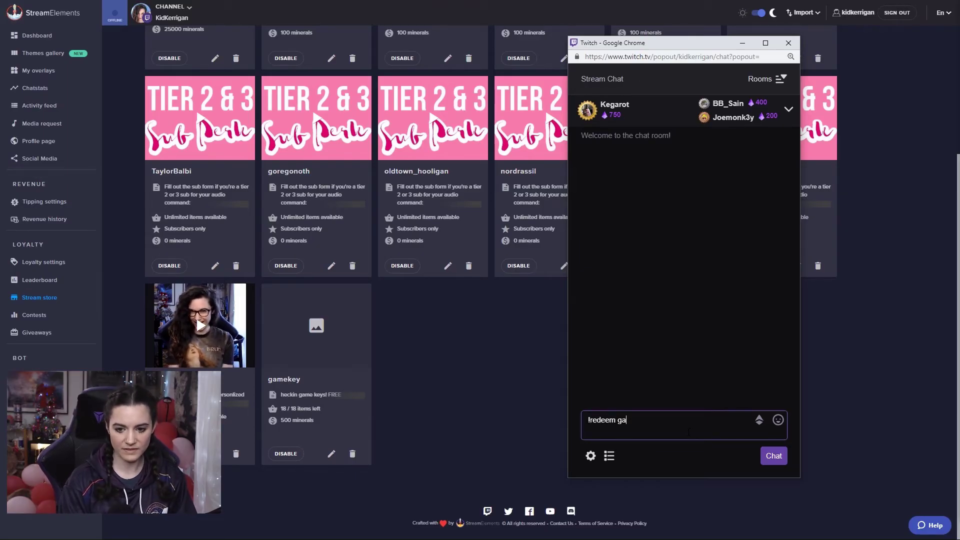
key(Return)
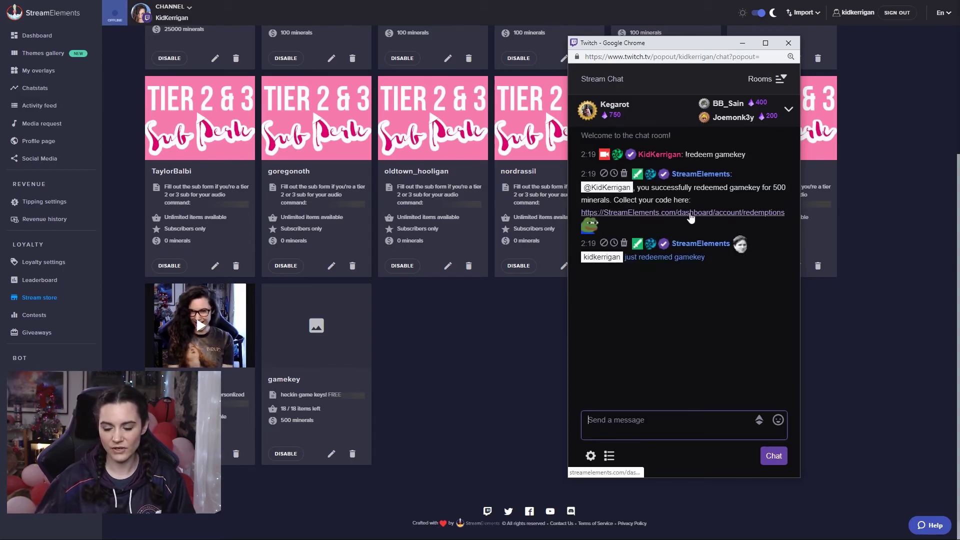
click(690, 215)
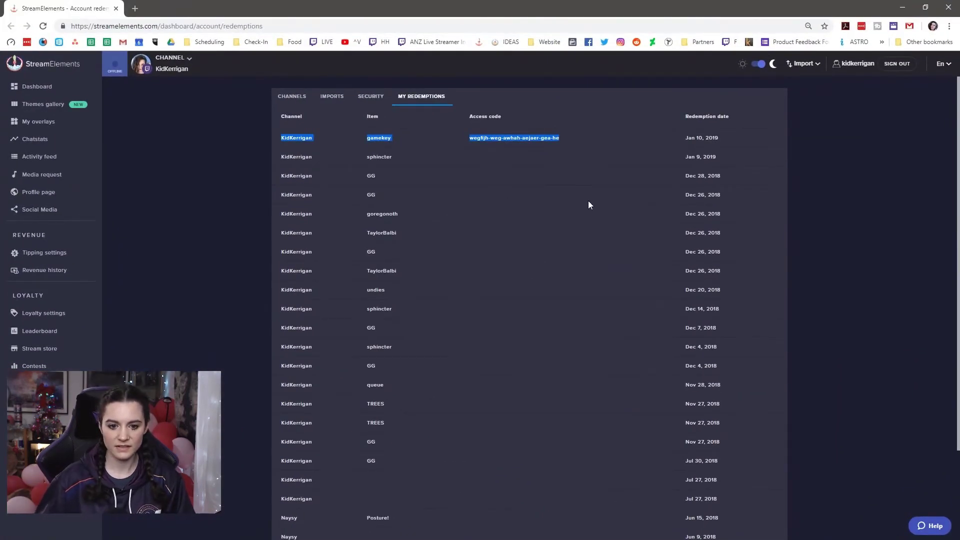
Select the gamekey redemption's full access code in the My Redemptions table for copying.
drag(260, 136, 656, 283)
click(483, 145)
drag(469, 138, 565, 127)
click(486, 132)
drag(491, 142, 586, 143)
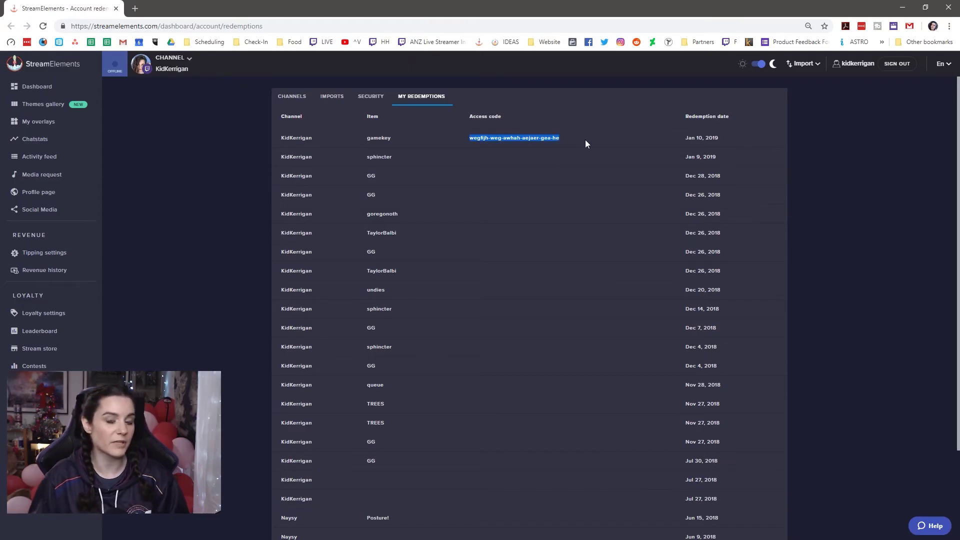
click(550, 176)
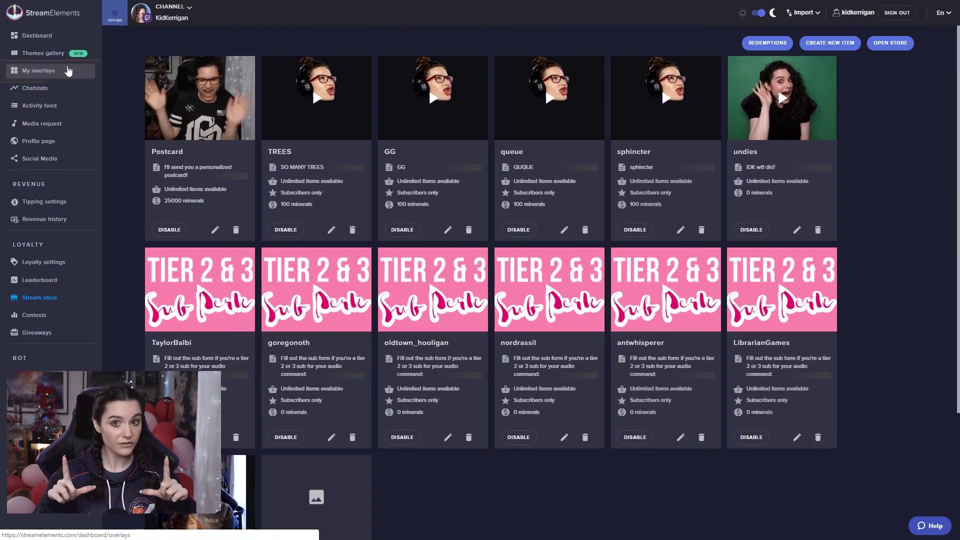
Begin a new blank overlay from My overlays, with its name field ready for input.
click(69, 71)
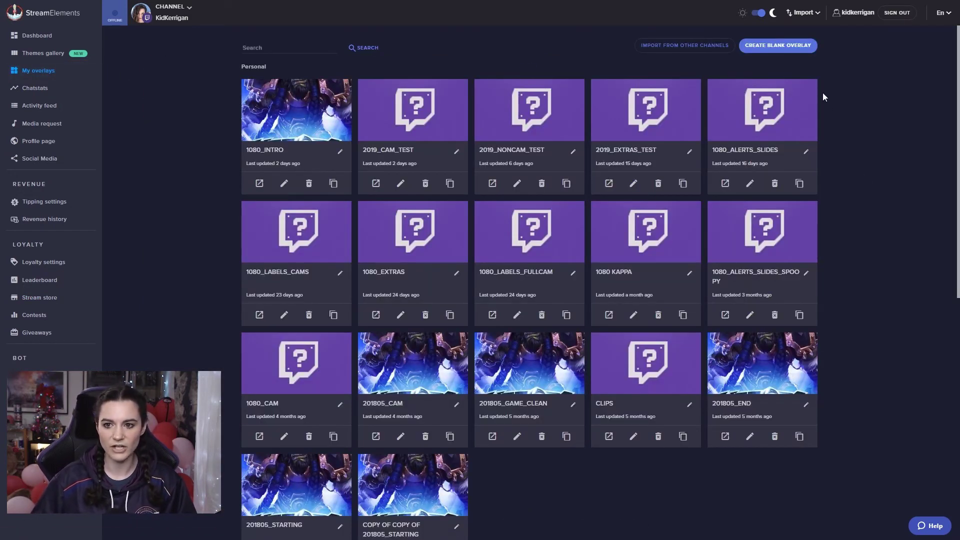
click(778, 46)
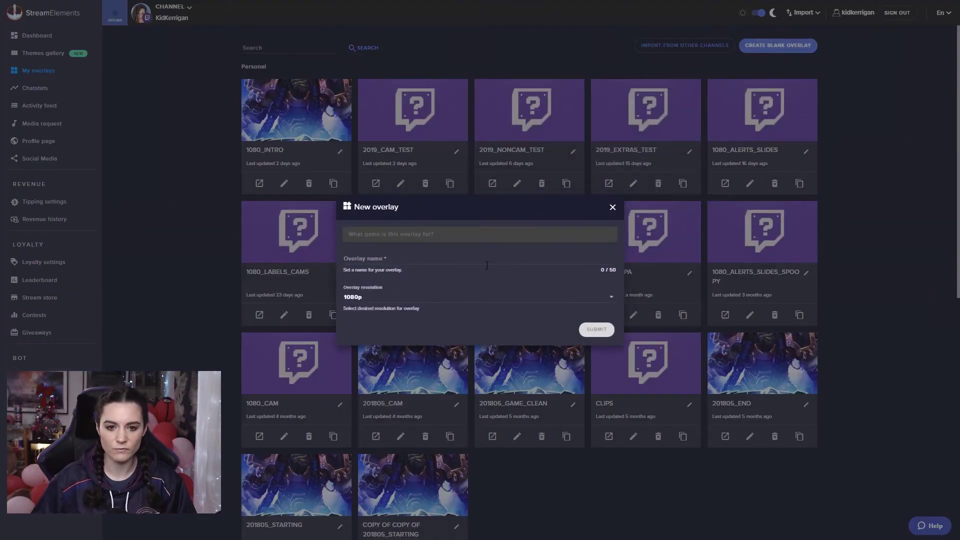
click(378, 260)
Create the overlay named 'example' and open the EXAMPLE overlay in the editor.
text(example)
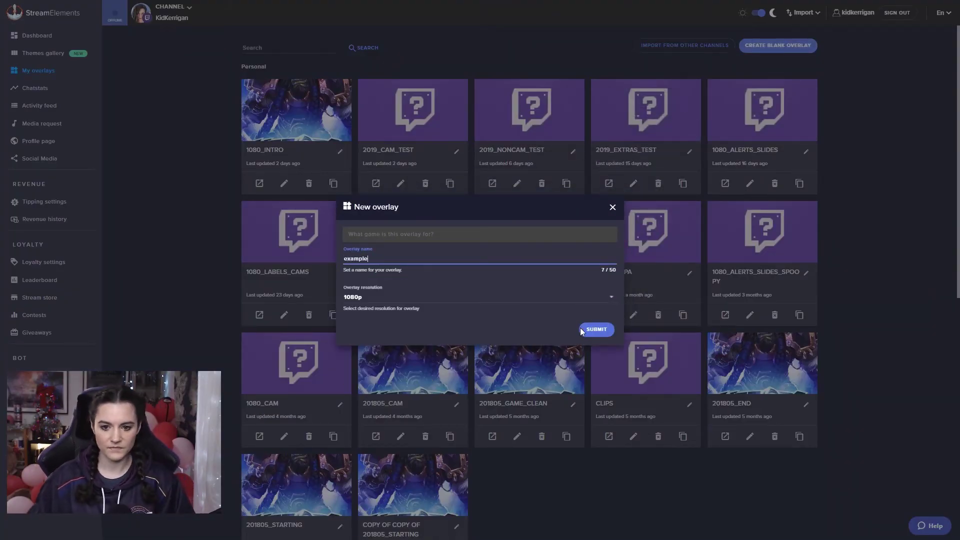
click(581, 329)
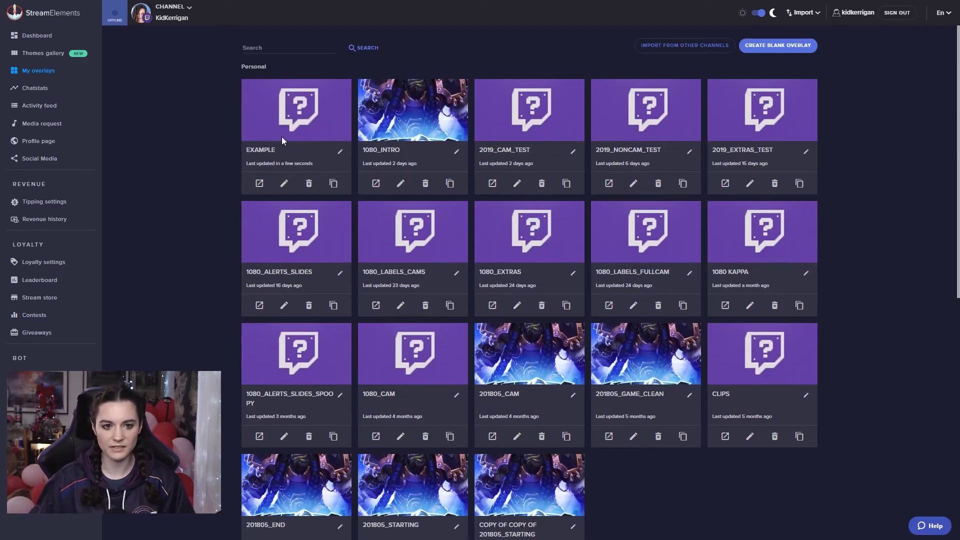
click(284, 183)
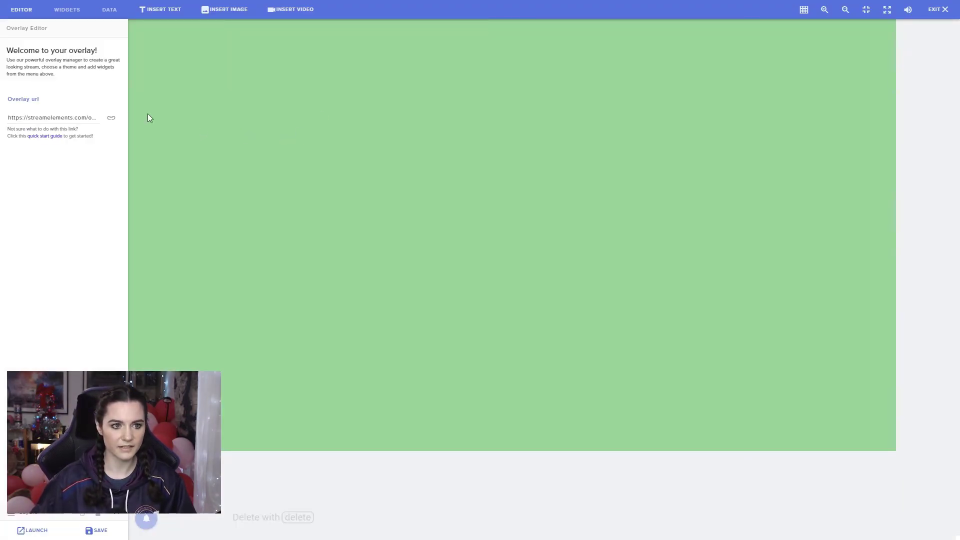
Add a Store redemptions alert widget to the centre of the overlay canvas.
click(70, 12)
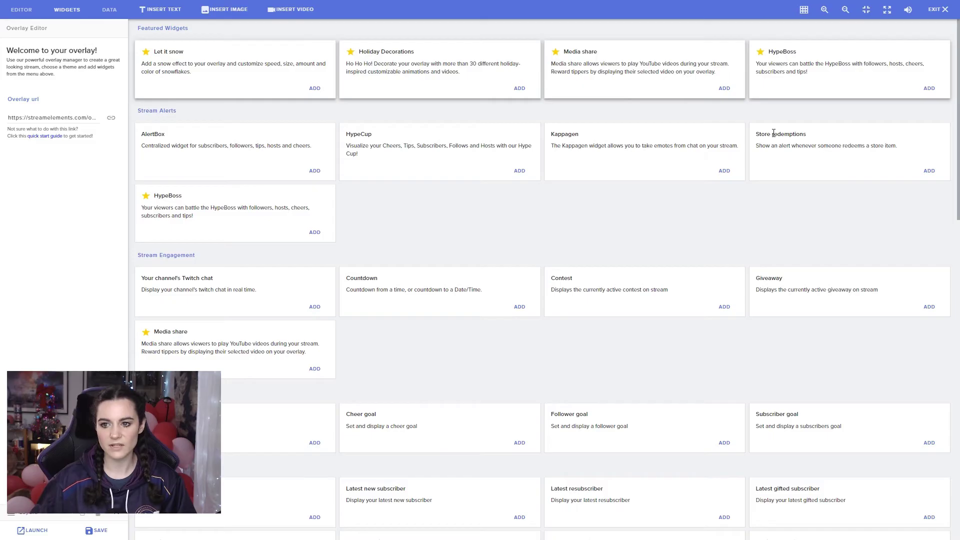
drag(758, 135, 922, 146)
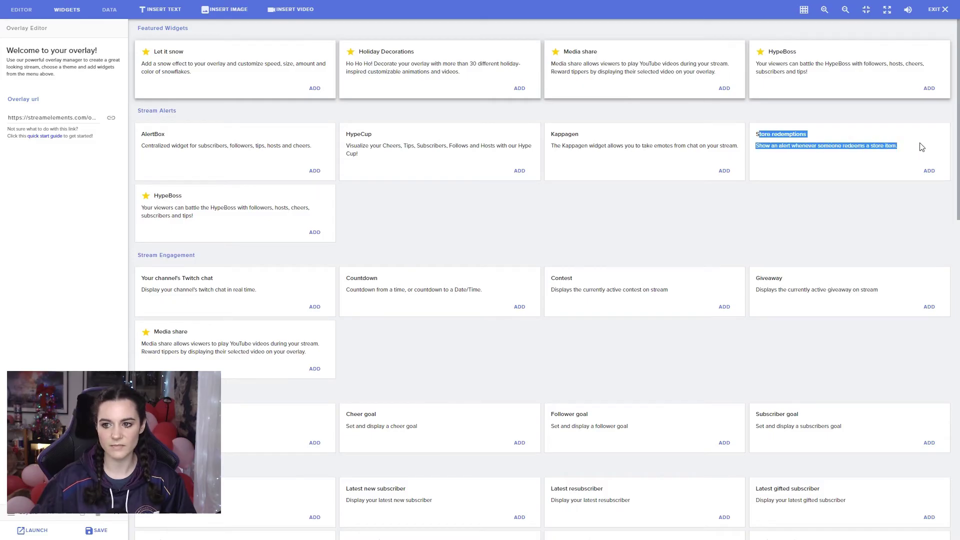
click(929, 171)
click(476, 215)
Use the green-screen woman clip as the alert image, leaving the alert sound unchanged.
click(54, 62)
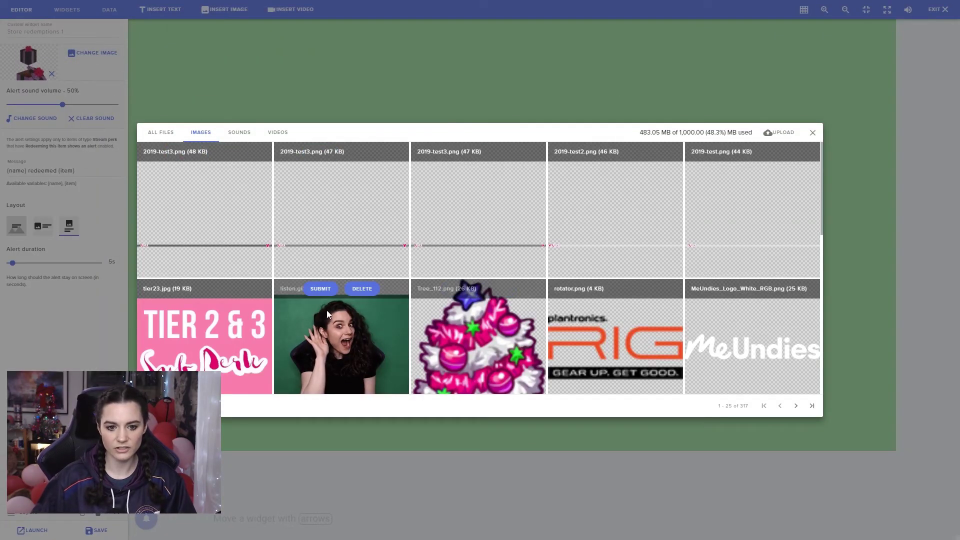
click(323, 300)
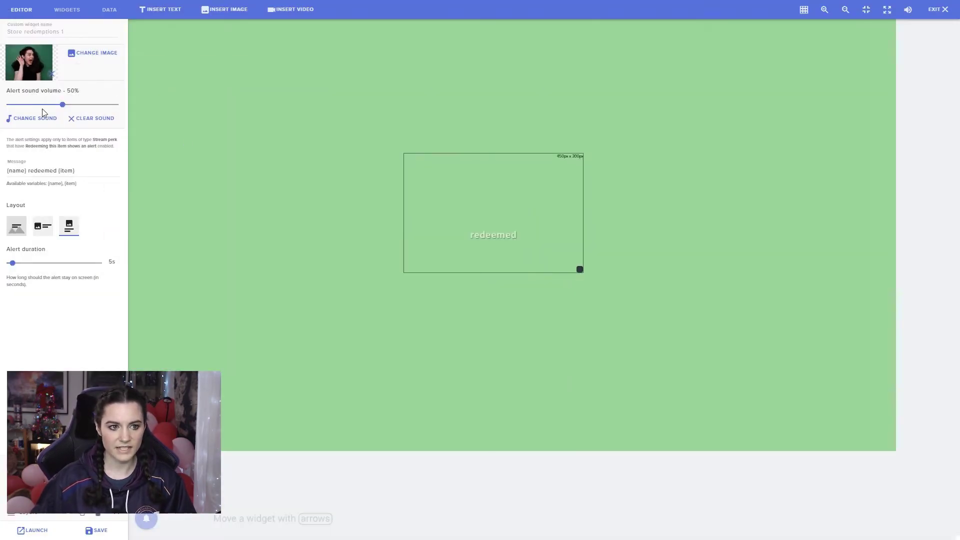
click(40, 118)
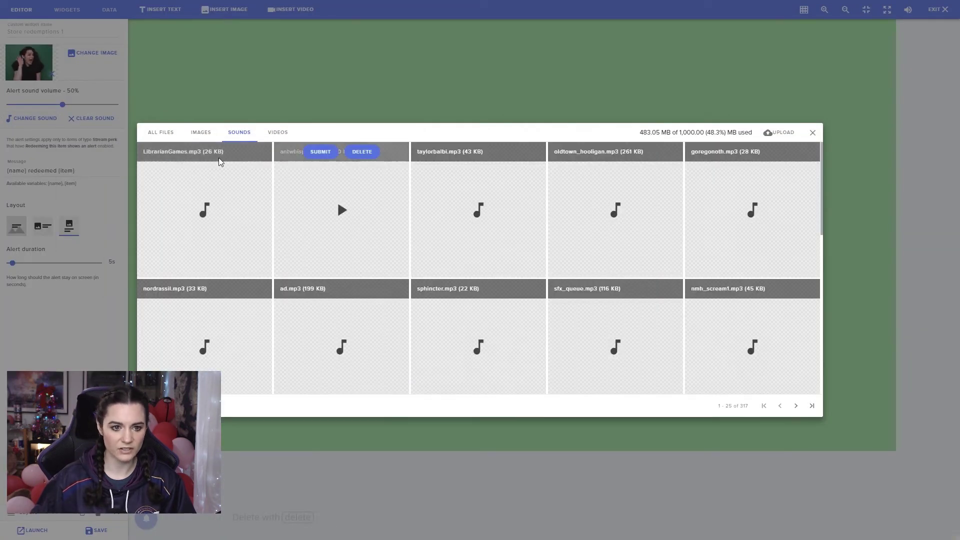
mouse_move(348, 199)
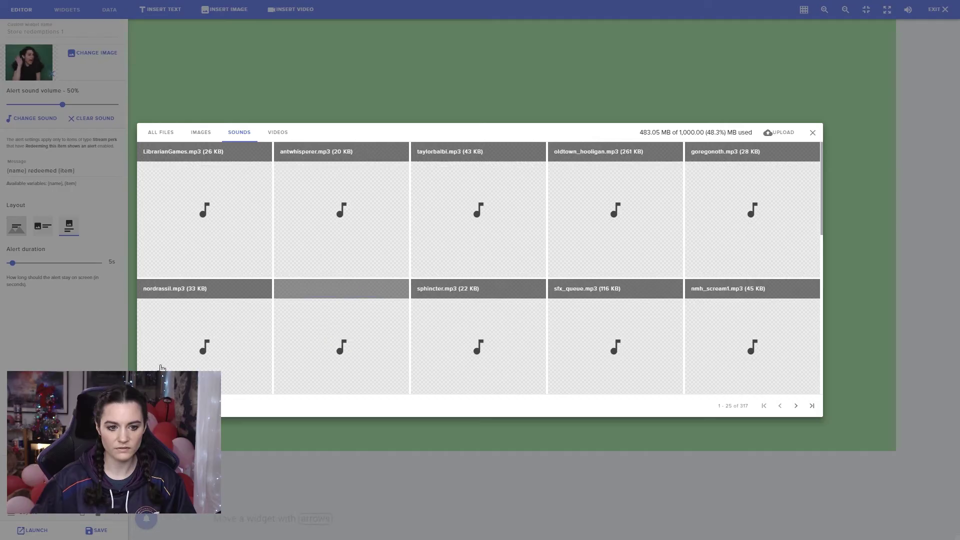
click(183, 289)
click(67, 324)
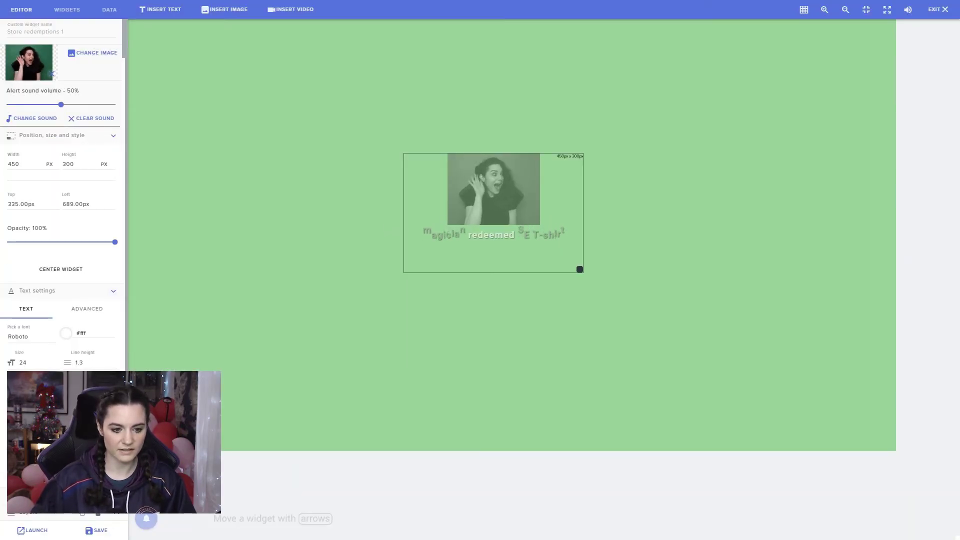
Keep Flash in as the alert text's highlight animation in the widget settings.
scroll(62, 192, down, 1)
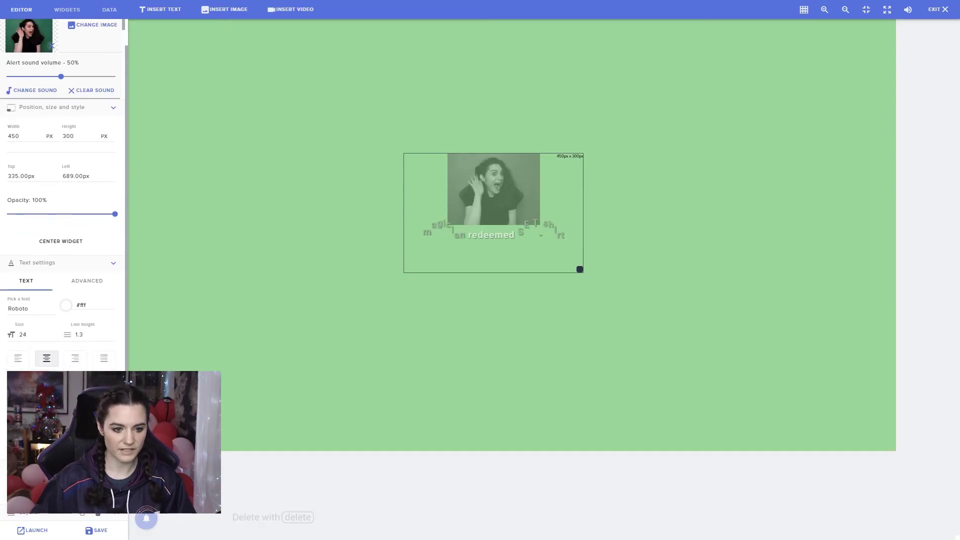
scroll(63, 200, down, 2)
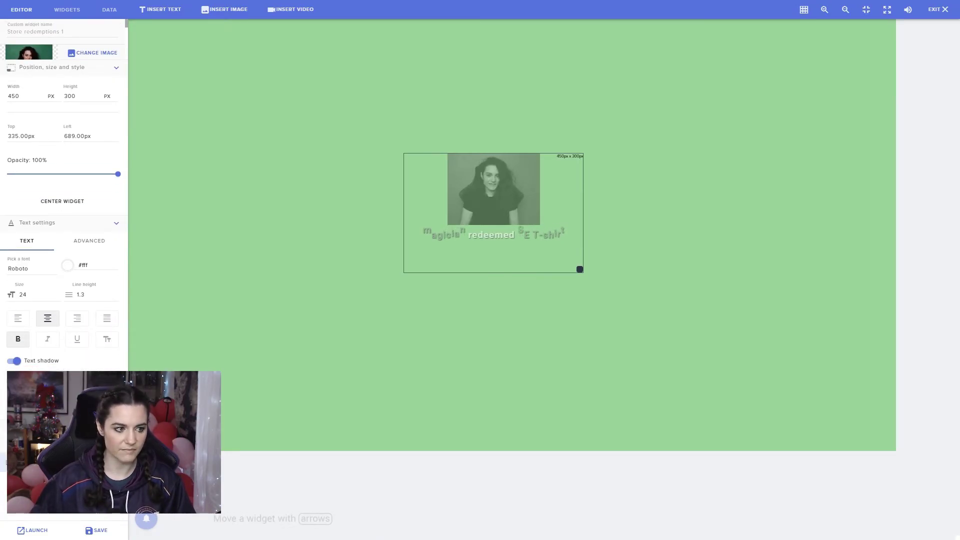
scroll(63, 201, down, 2)
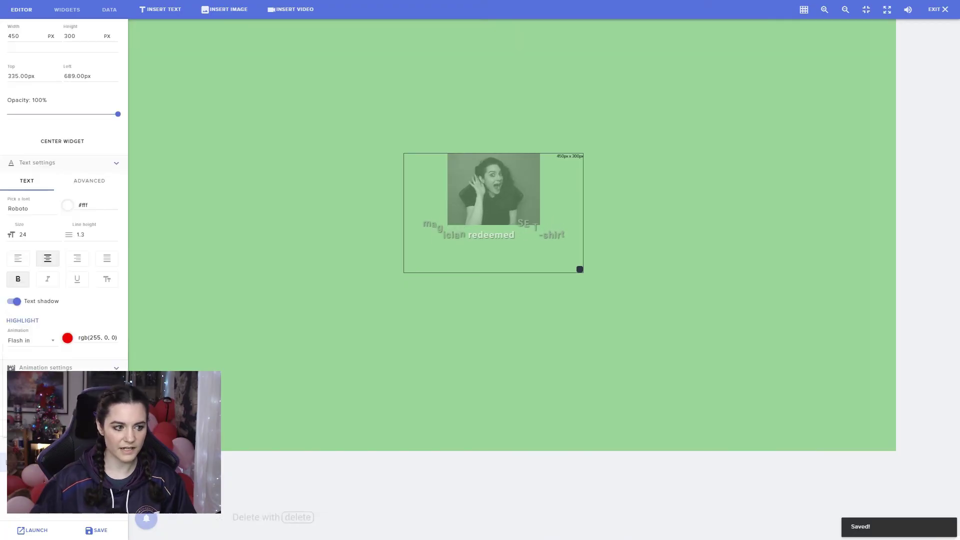
click(30, 341)
click(15, 462)
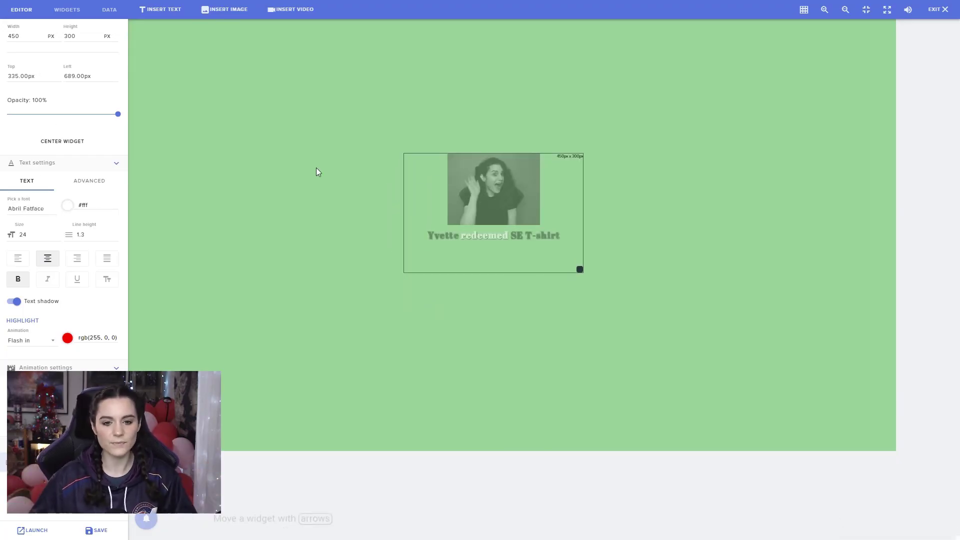
Scroll through the WIDGETS gallery to review the available overlay widgets.
click(64, 10)
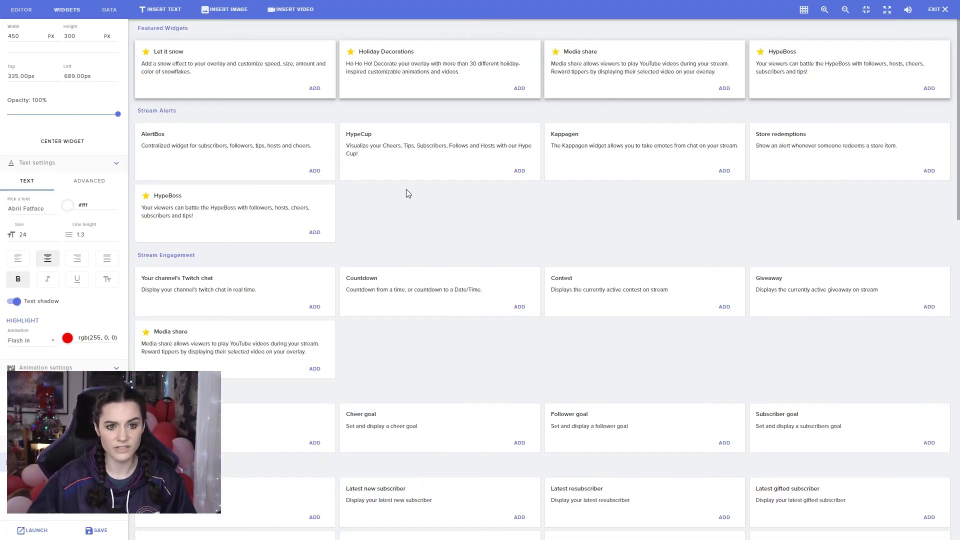
scroll(464, 195, down, 6)
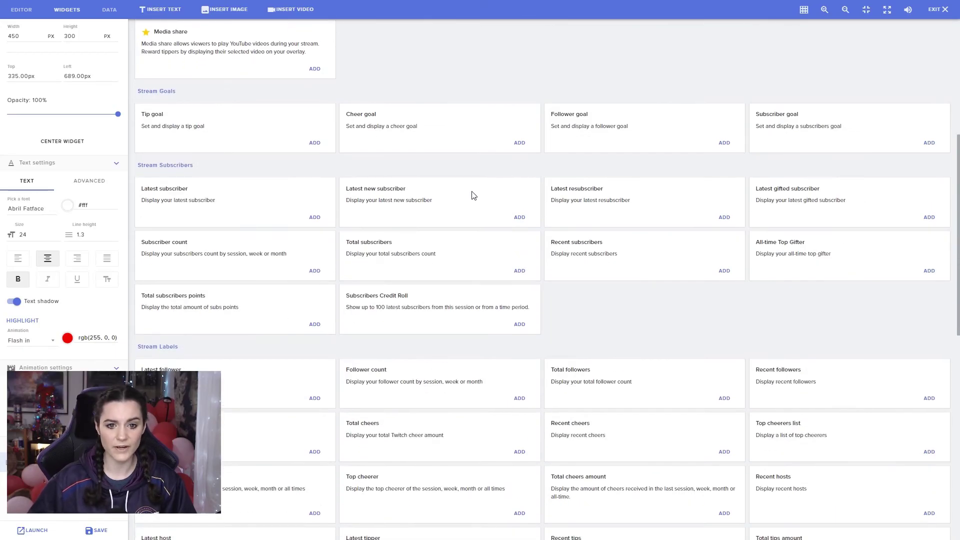
scroll(546, 165, down, 4)
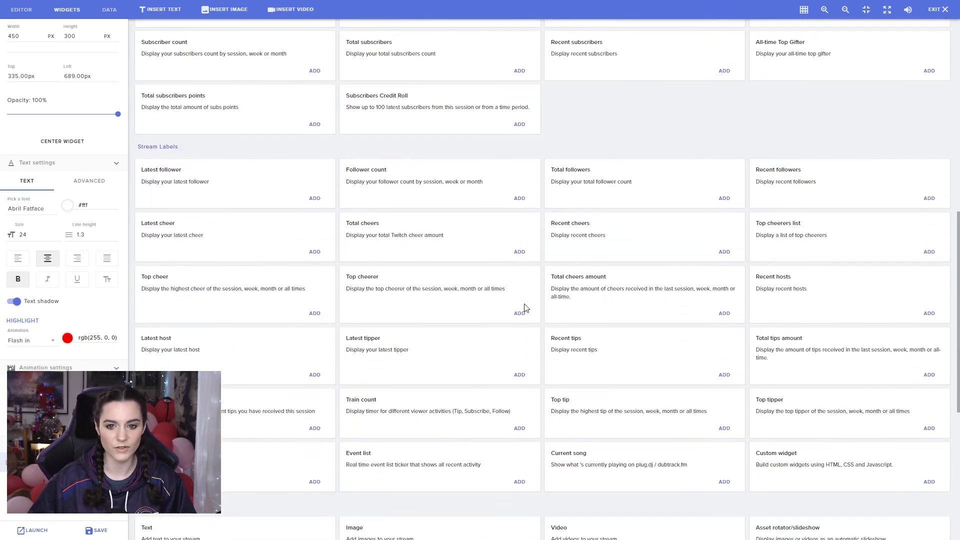
scroll(427, 347, down, 4)
scroll(476, 175, down, 3)
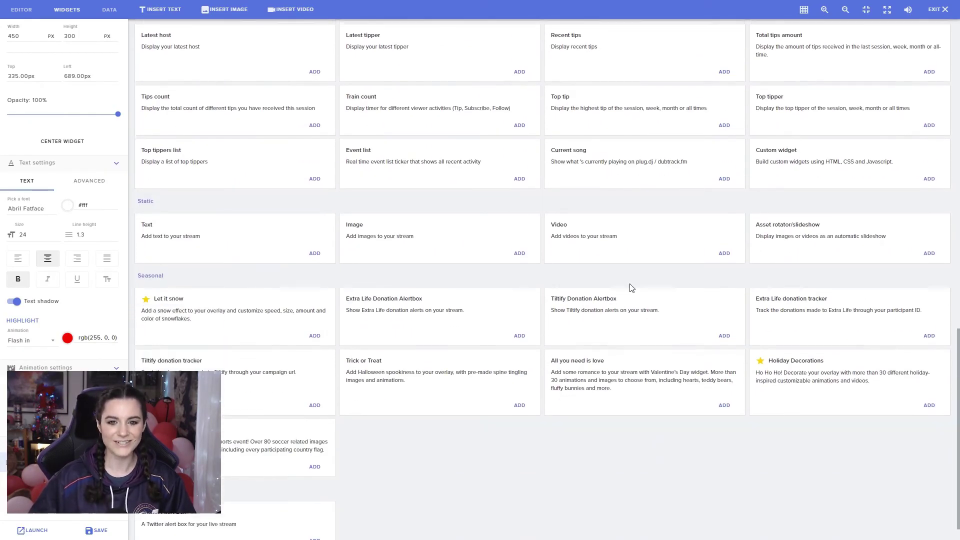
scroll(551, 377, up, 15)
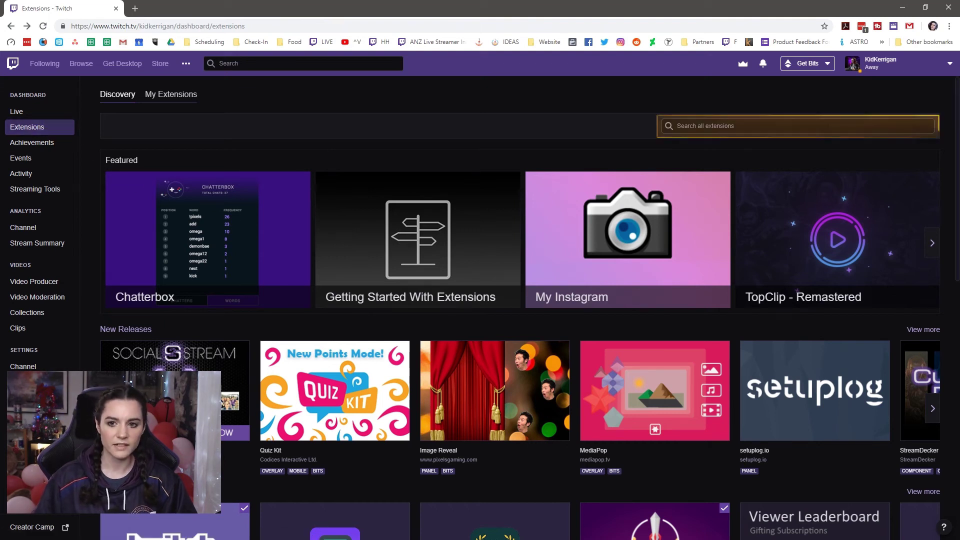
Search extensions for 'streamelements' and open the StreamElements Leaderboards details page.
text(ste)
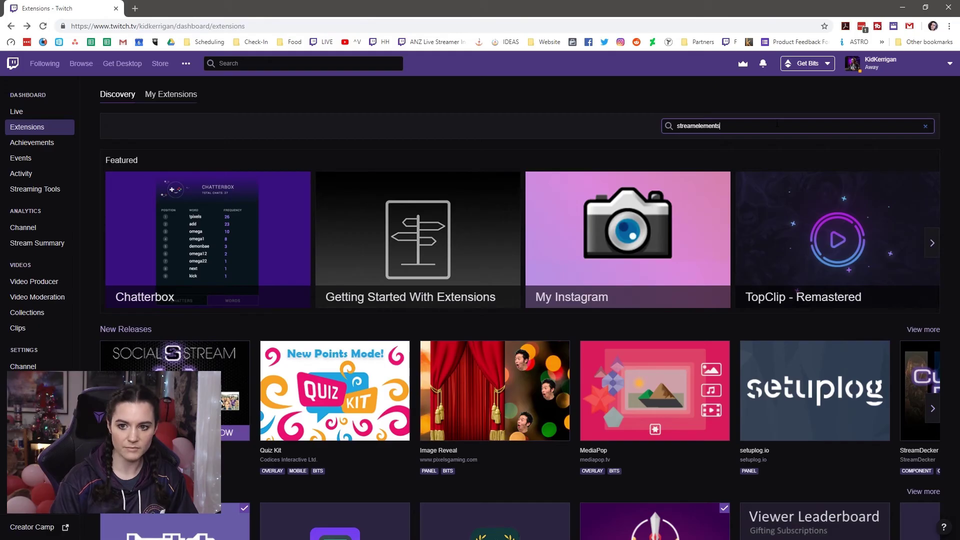
key(Return)
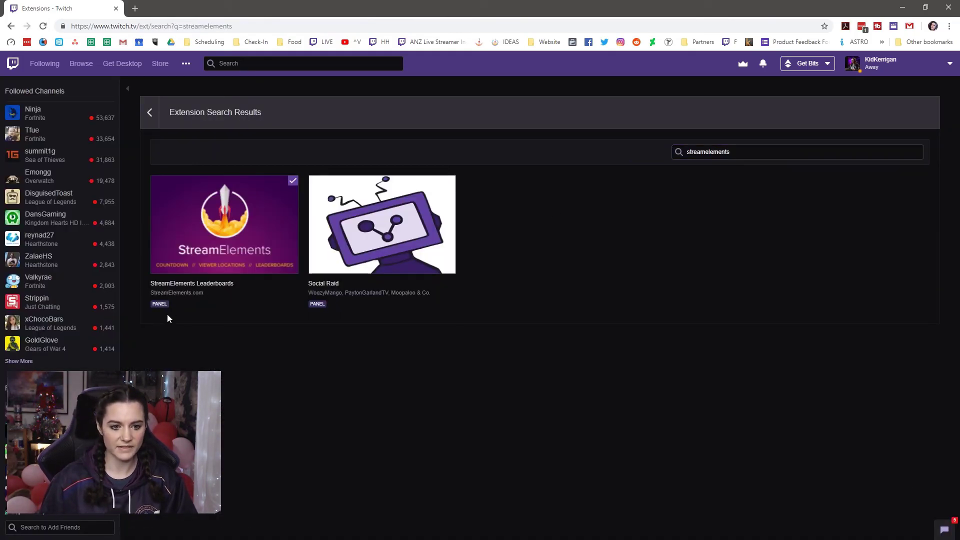
mouse_move(210, 262)
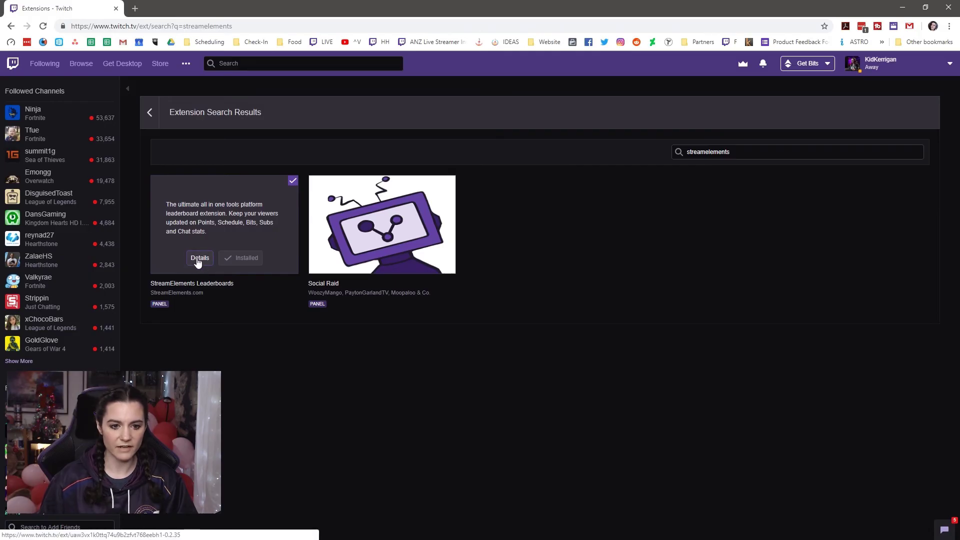
click(199, 258)
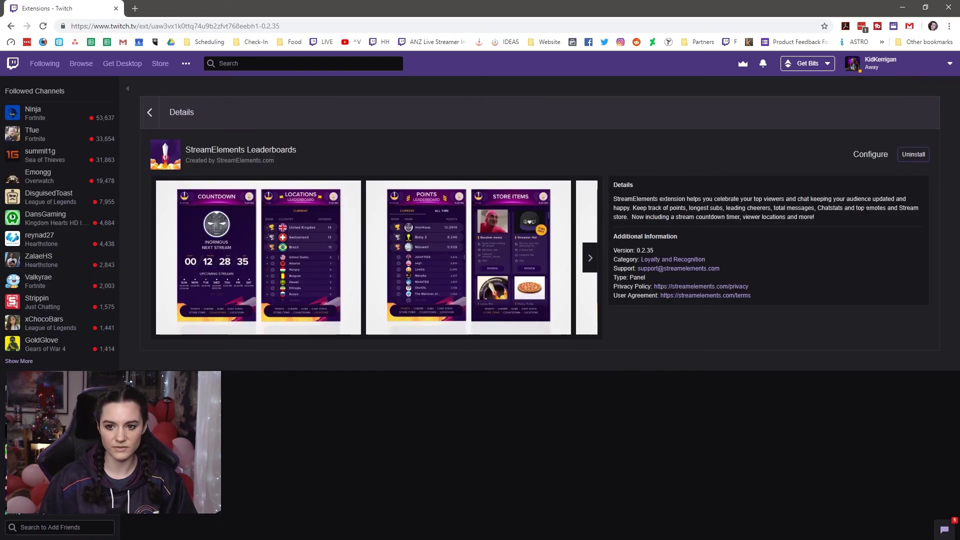
Save the StreamElements Leaderboards configuration with Store Items among the displayed panels.
click(856, 163)
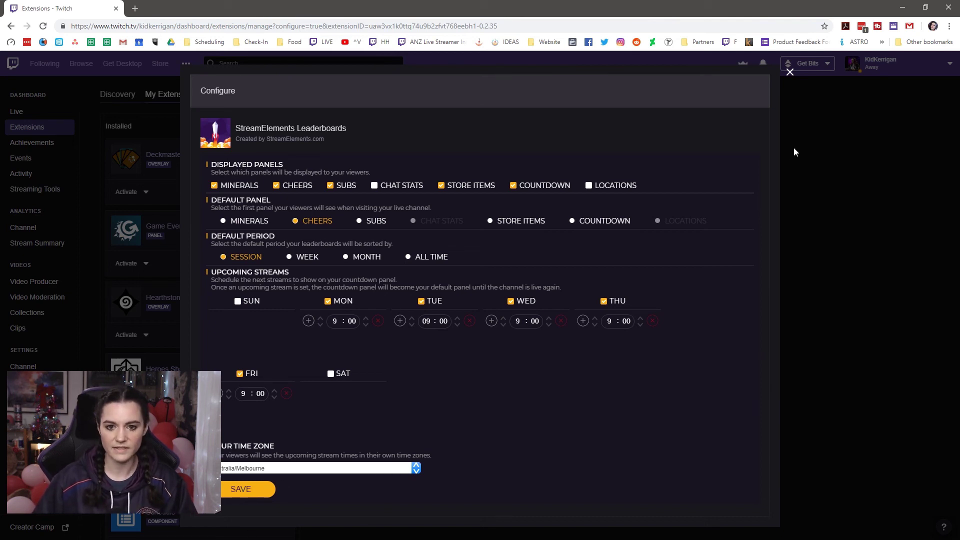
click(241, 489)
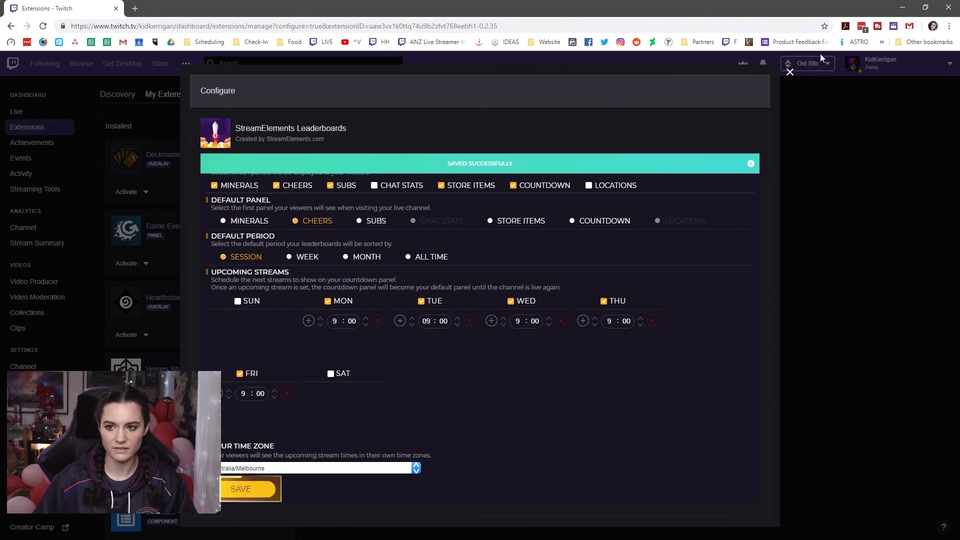
click(883, 76)
click(896, 184)
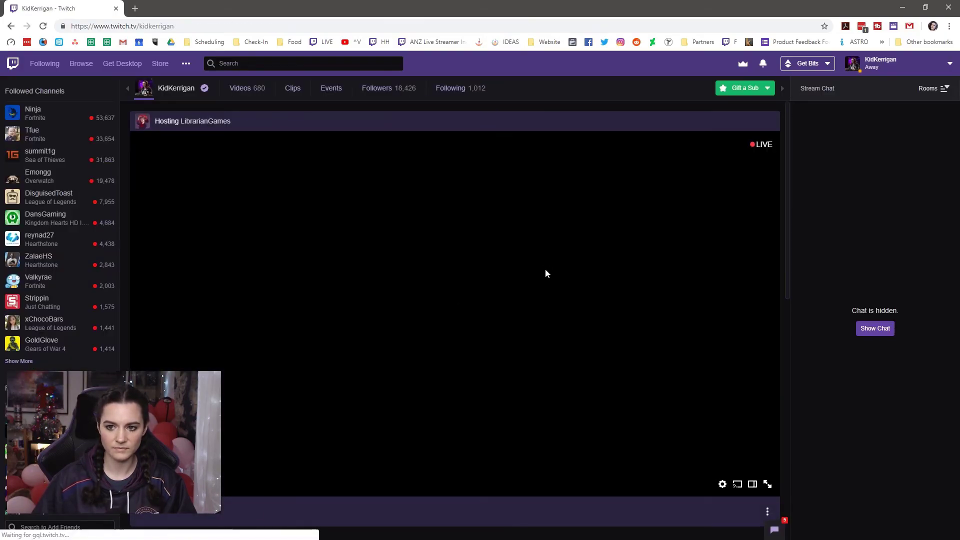
Switch the channel page's StreamElements leaderboard panel to its Store Items tab.
scroll(547, 272, down, 5)
scroll(548, 273, down, 3)
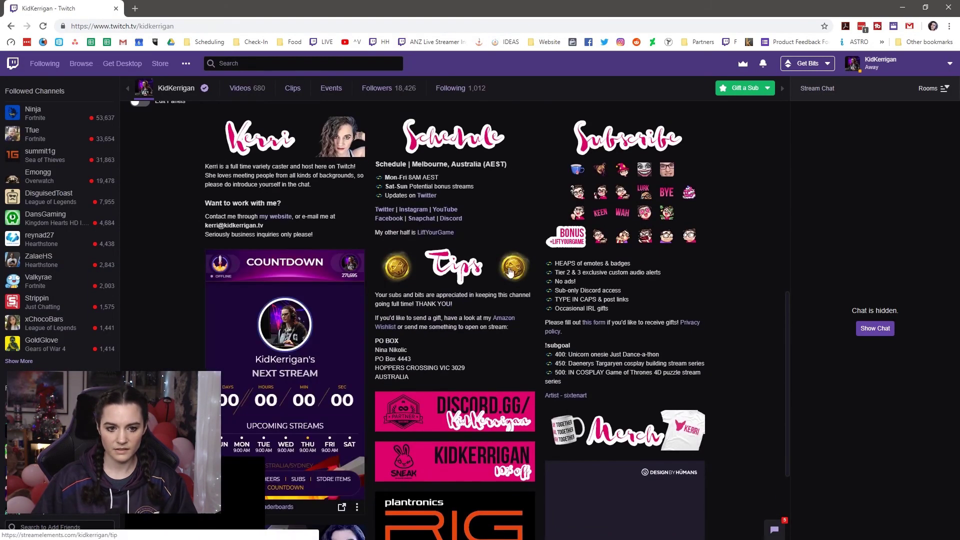
scroll(411, 299, down, 1)
scroll(411, 299, down, 2)
scroll(350, 250, up, 1)
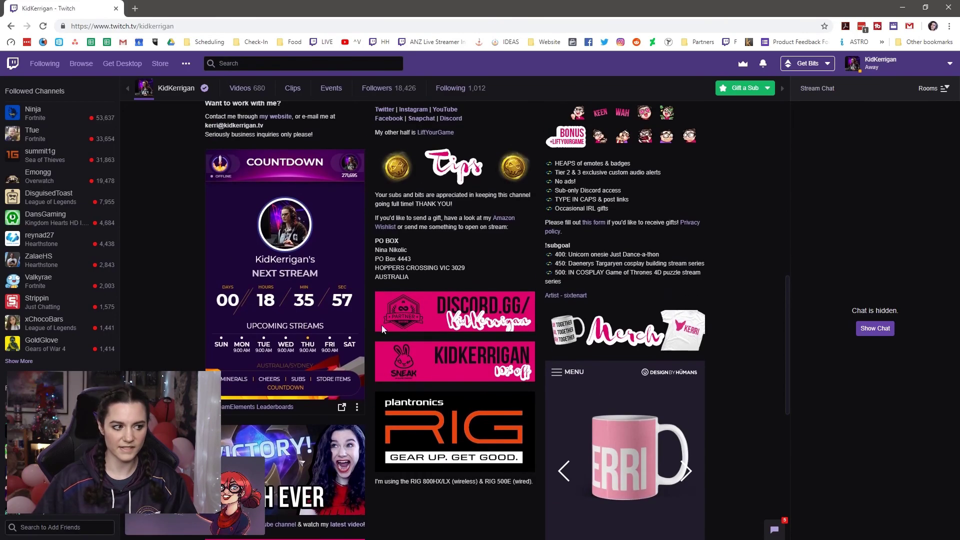
click(337, 381)
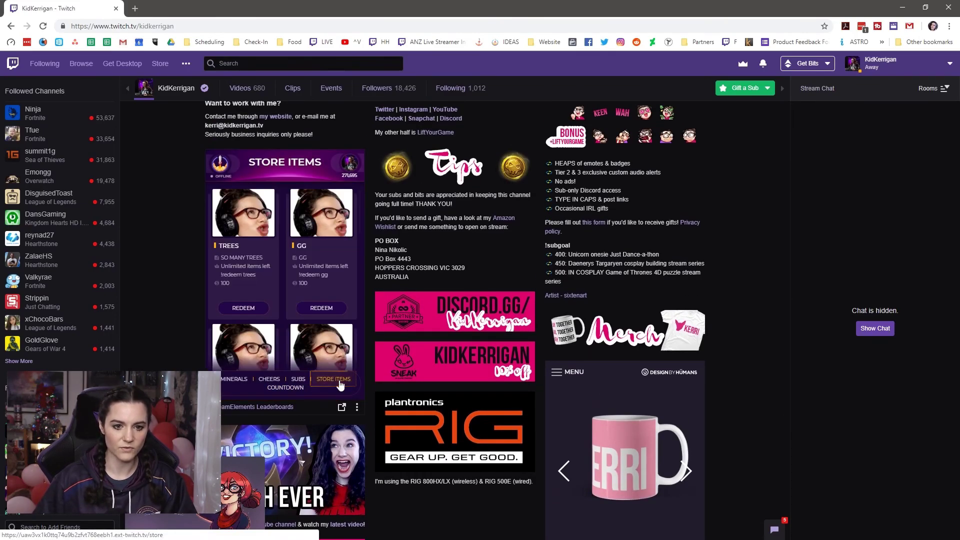
Scroll through the store items listed in the channel's leaderboard panel.
scroll(248, 246, up, 2)
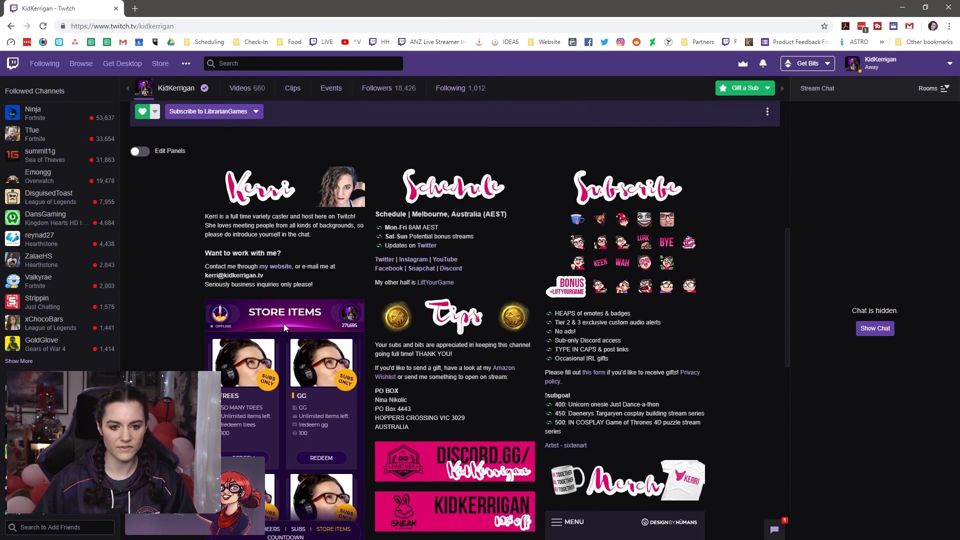
scroll(283, 324, down, 3)
scroll(283, 280, down, 4)
scroll(283, 271, down, 2)
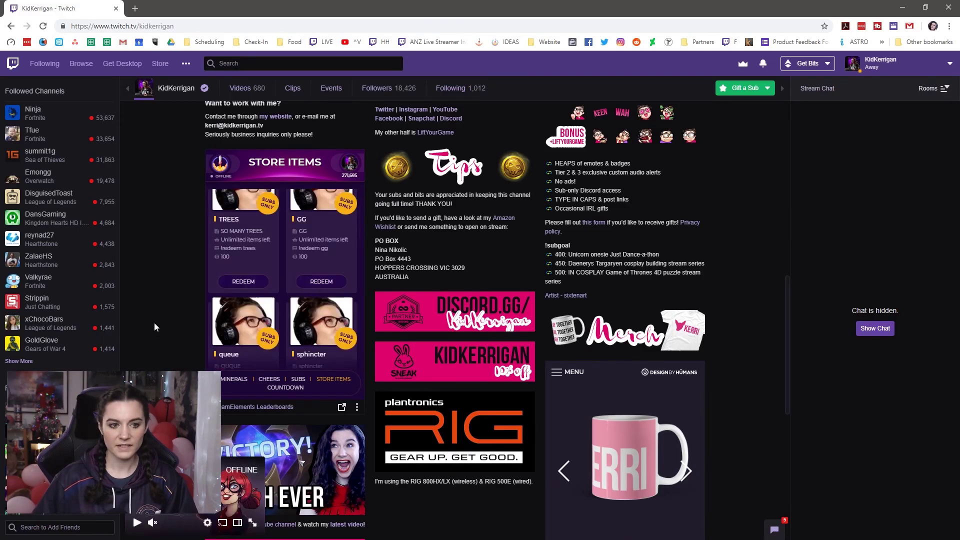
scroll(154, 327, down, 1)
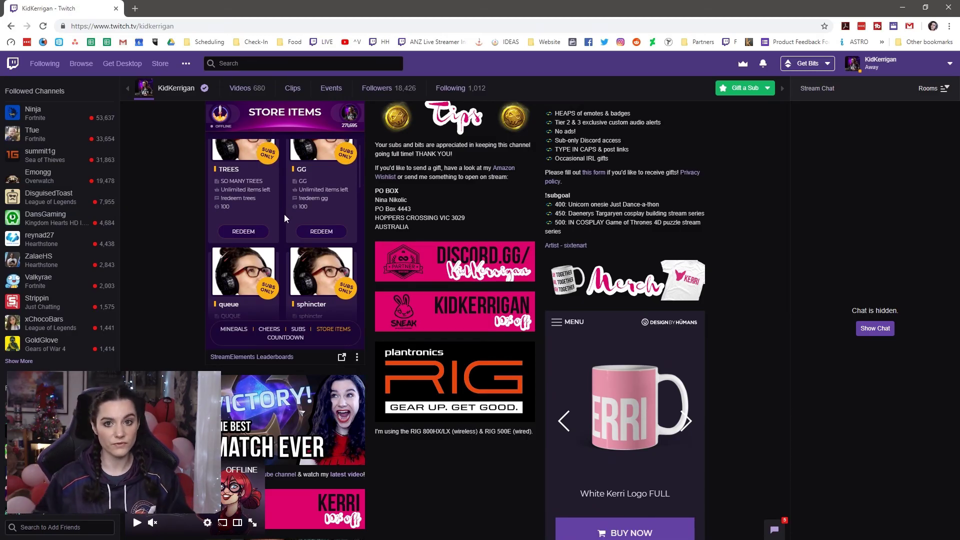
scroll(285, 220, up, 3)
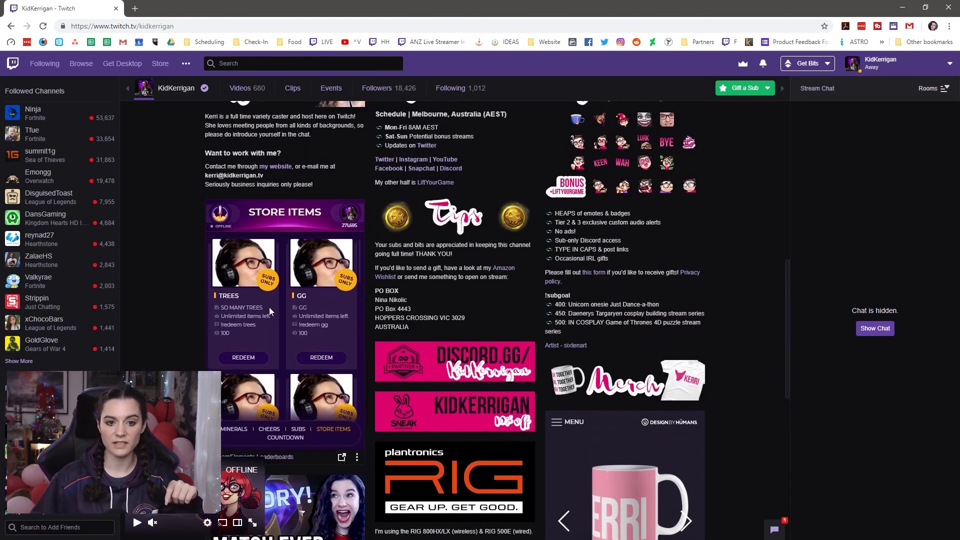
scroll(269, 307, down, 1)
scroll(157, 349, down, 2)
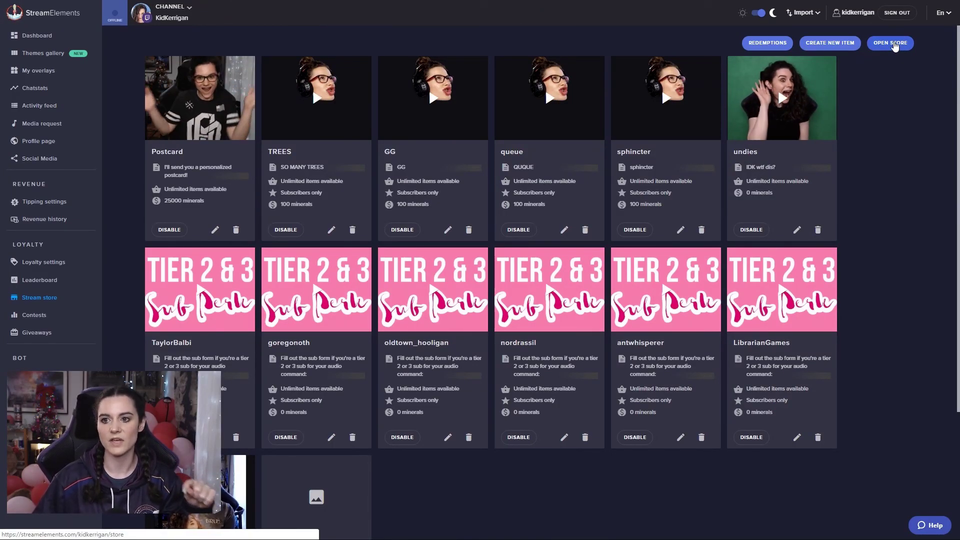
Open the public stream store and scroll down to the Postcard item.
click(895, 46)
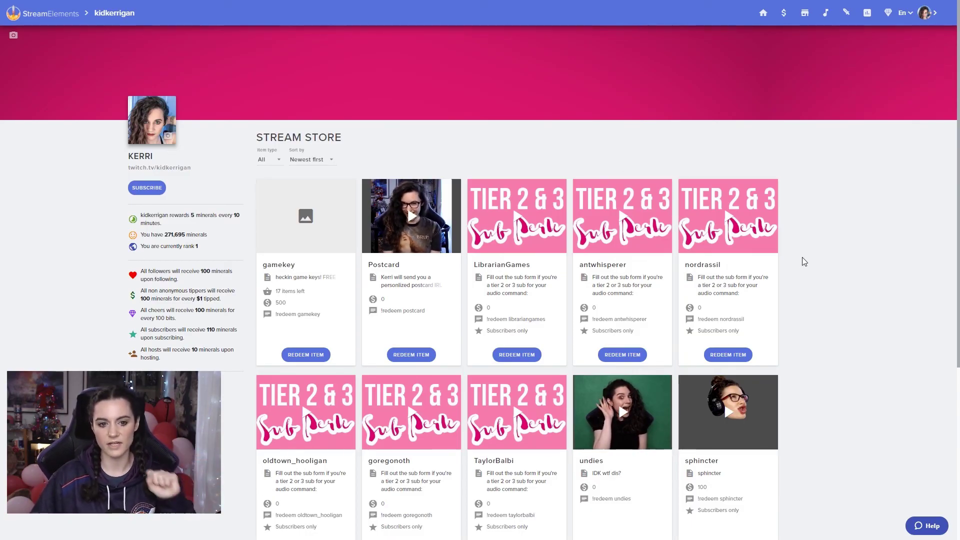
scroll(847, 223, down, 2)
scroll(846, 222, down, 5)
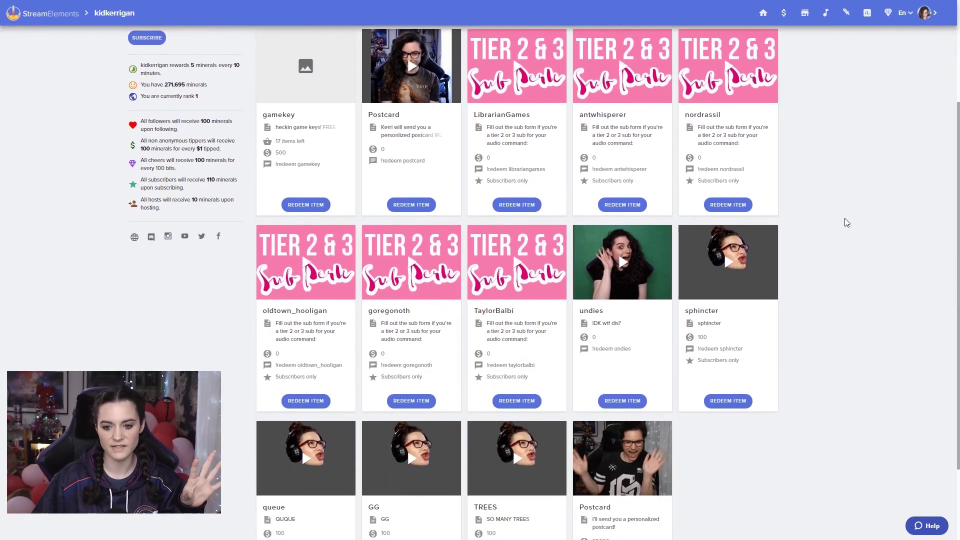
drag(579, 406, 643, 464)
click(677, 455)
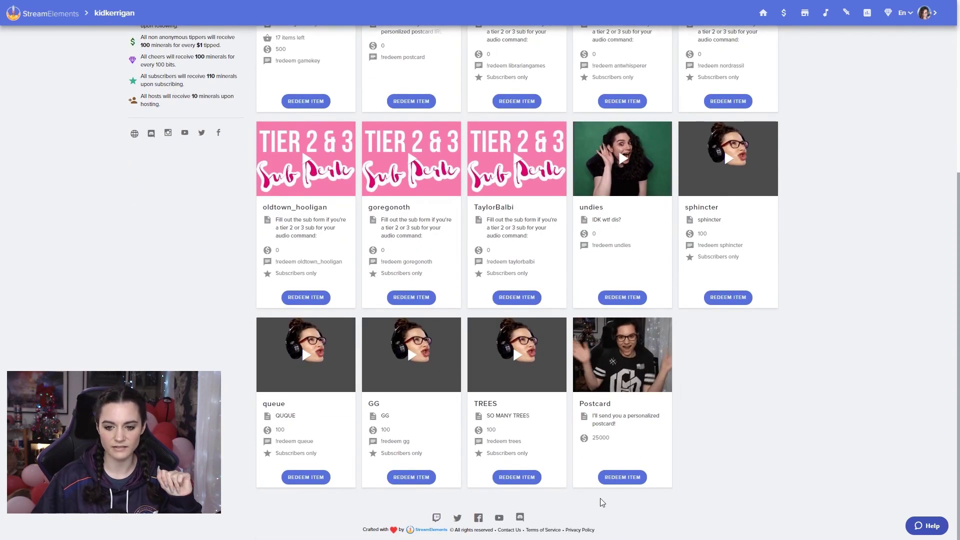
Start redeeming the Postcard, continue to the requirements, then cancel the redemption.
click(620, 480)
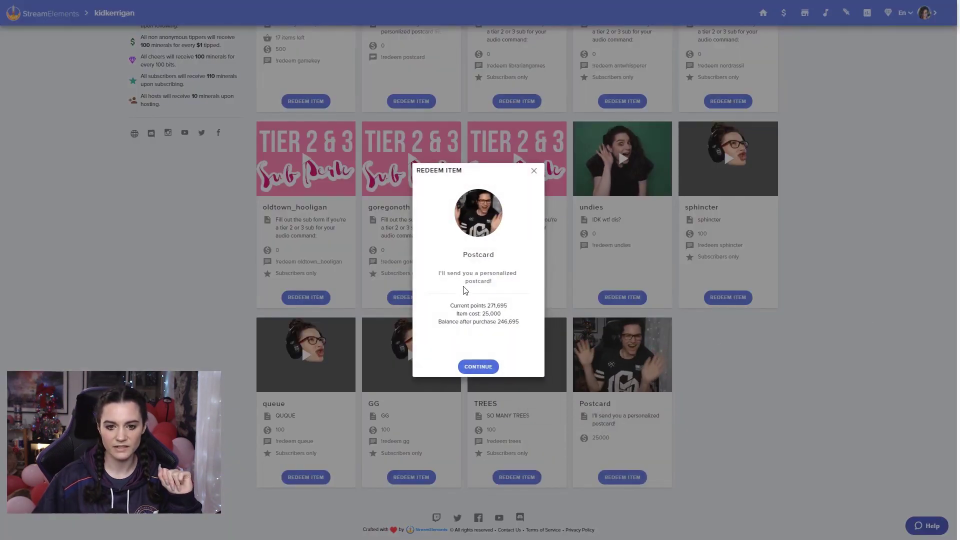
click(476, 368)
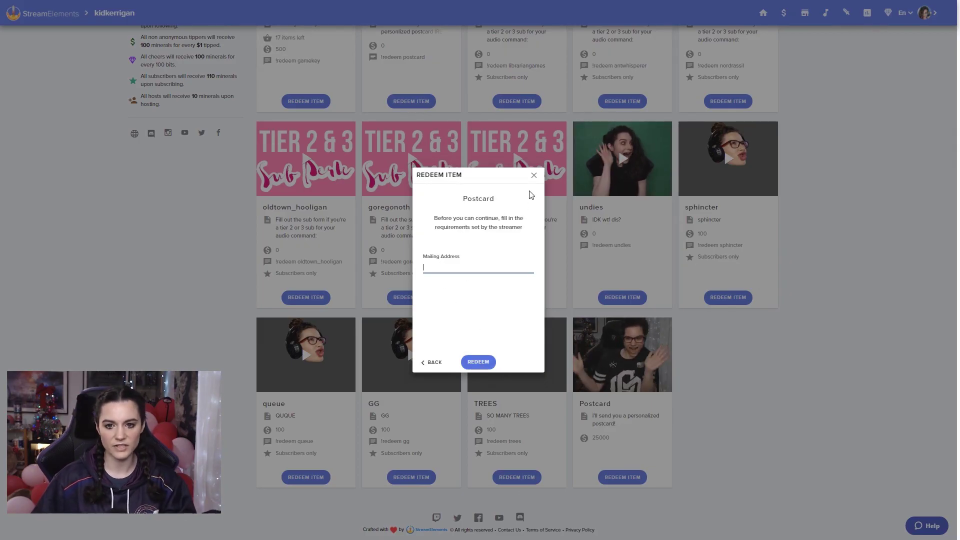
click(533, 175)
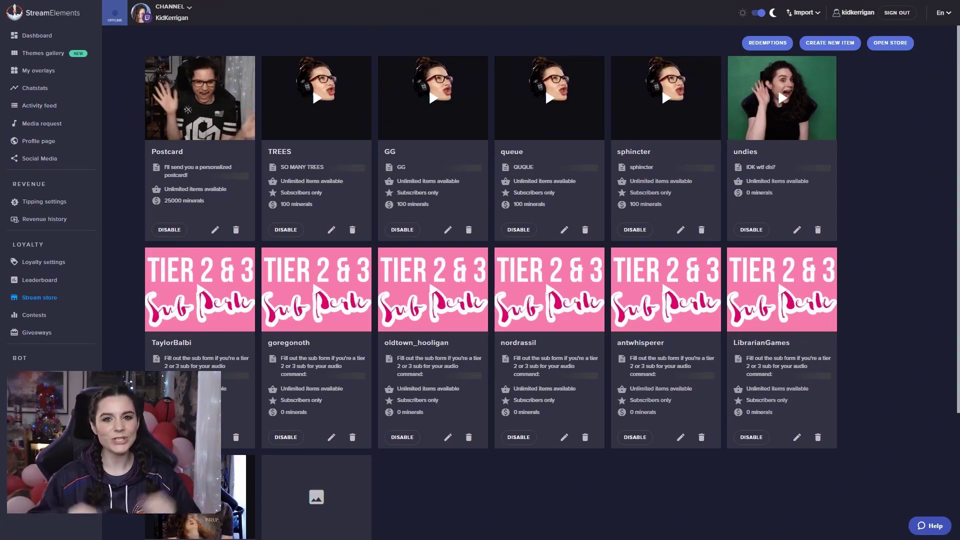